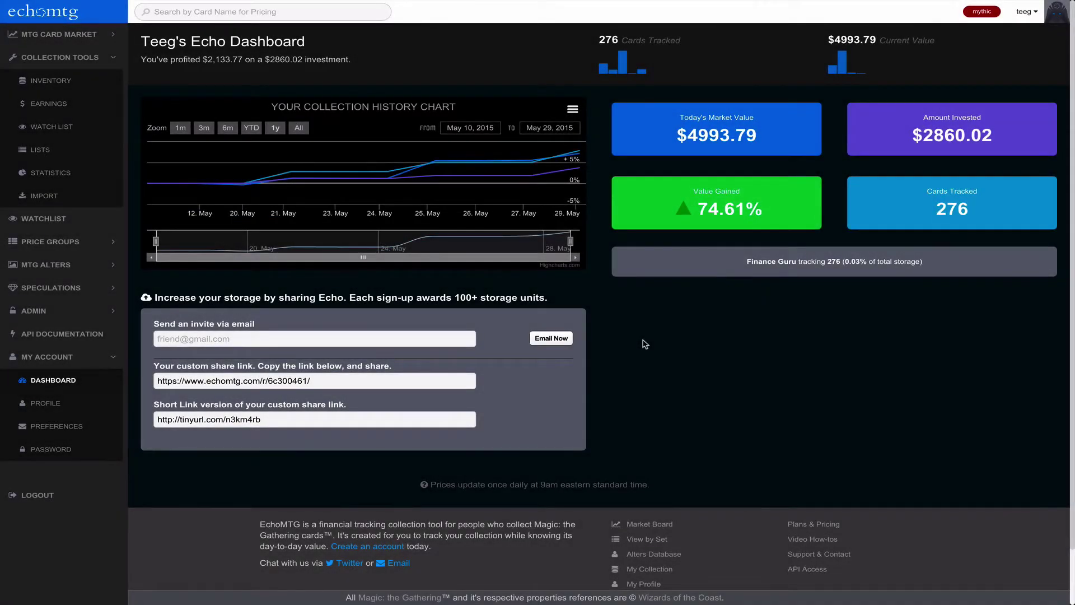
Collapse the Collection Tools, My Account and MTG Card Market sidebar sections on the dashboard
left_click(59, 57)
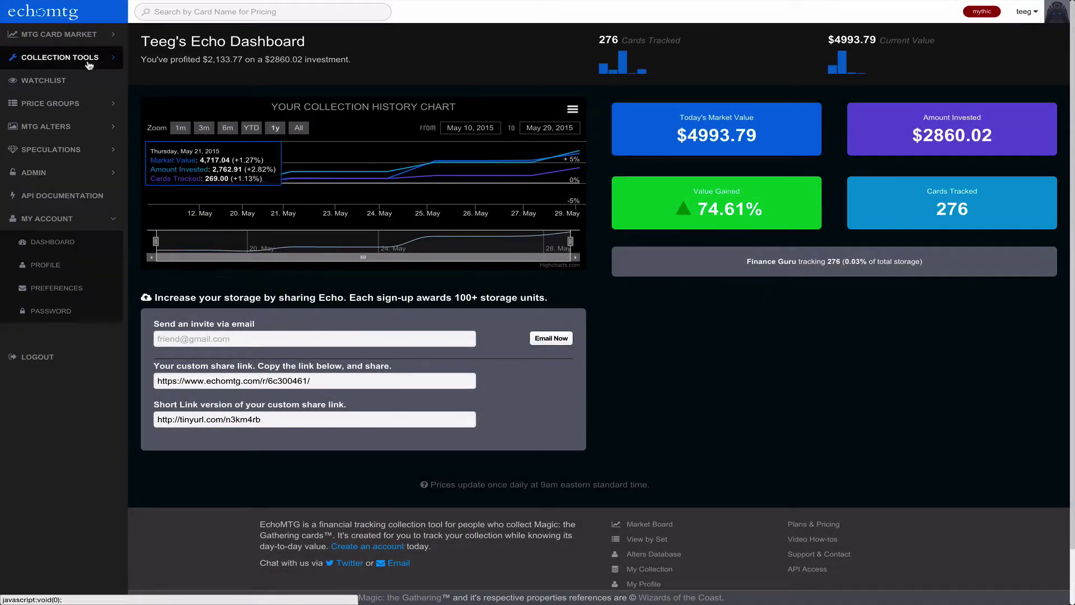
left_click(86, 220)
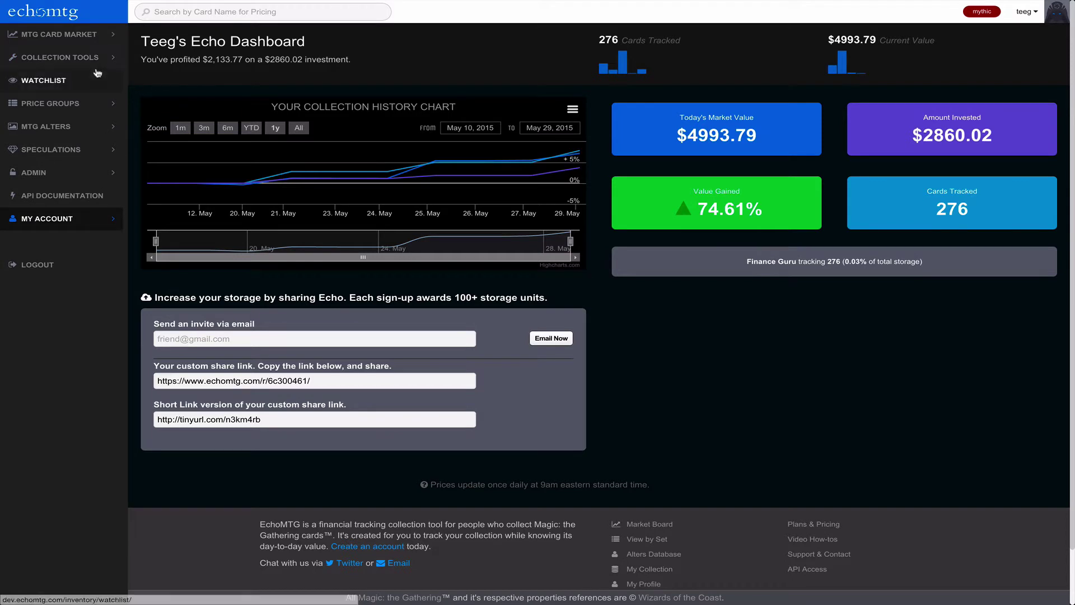
left_click(83, 36)
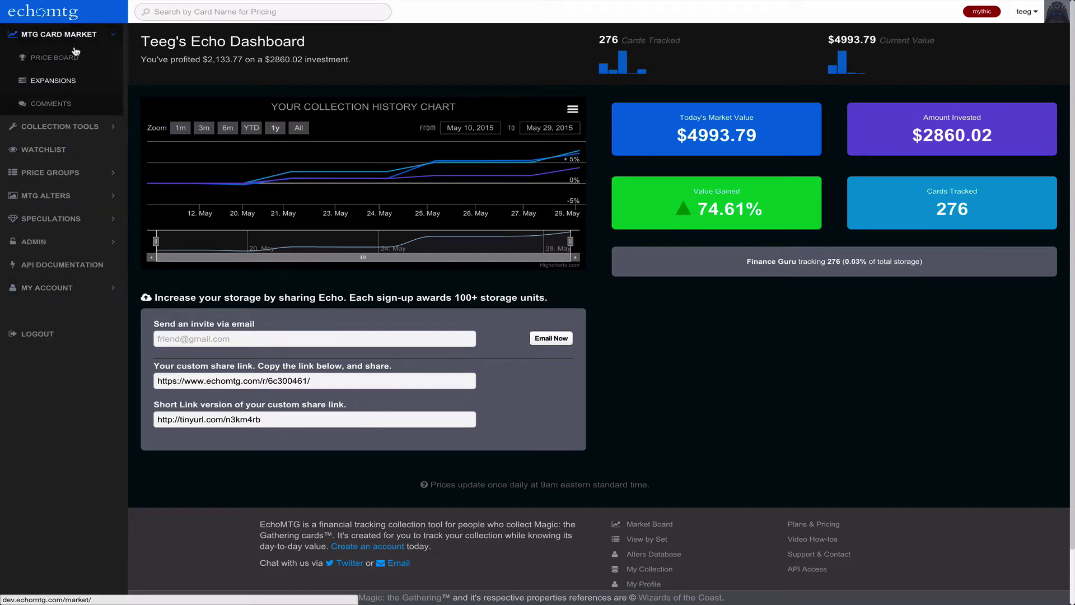
left_click(65, 35)
left_click(62, 58)
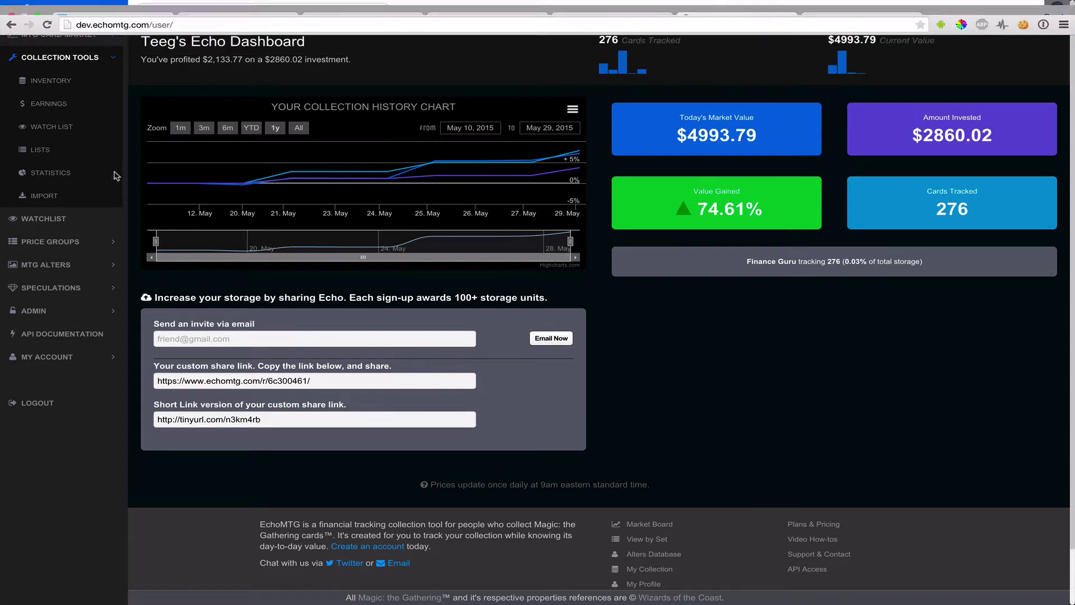
left_click(80, 65)
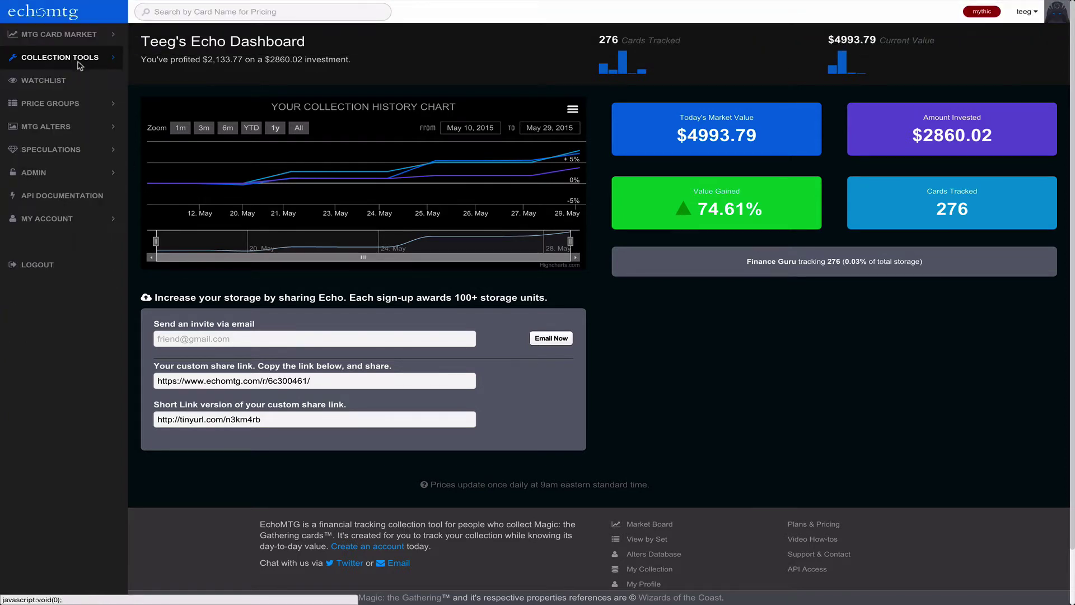
Expand MTG Card Market and narrow the collection history chart to May 23–29, 2015
left_click(73, 35)
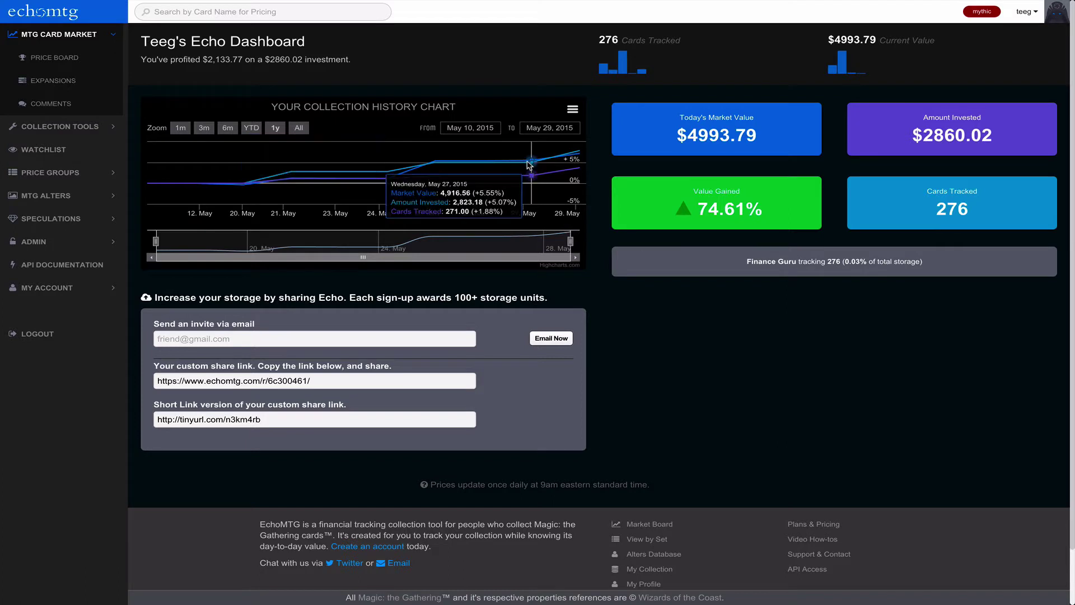
mouse_move(579, 163)
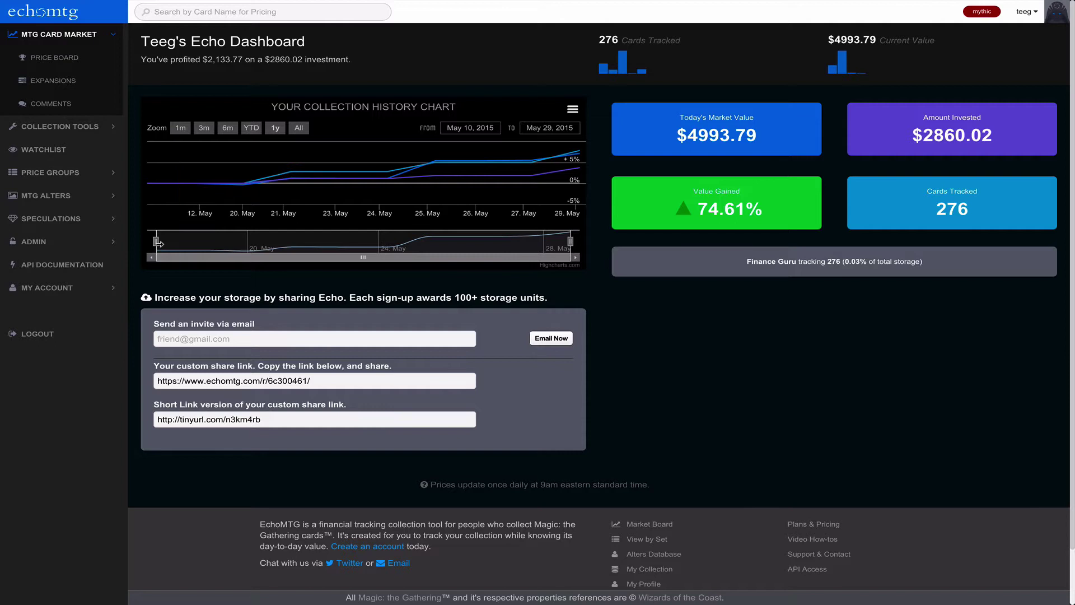
left_click_drag(155, 242, 417, 239)
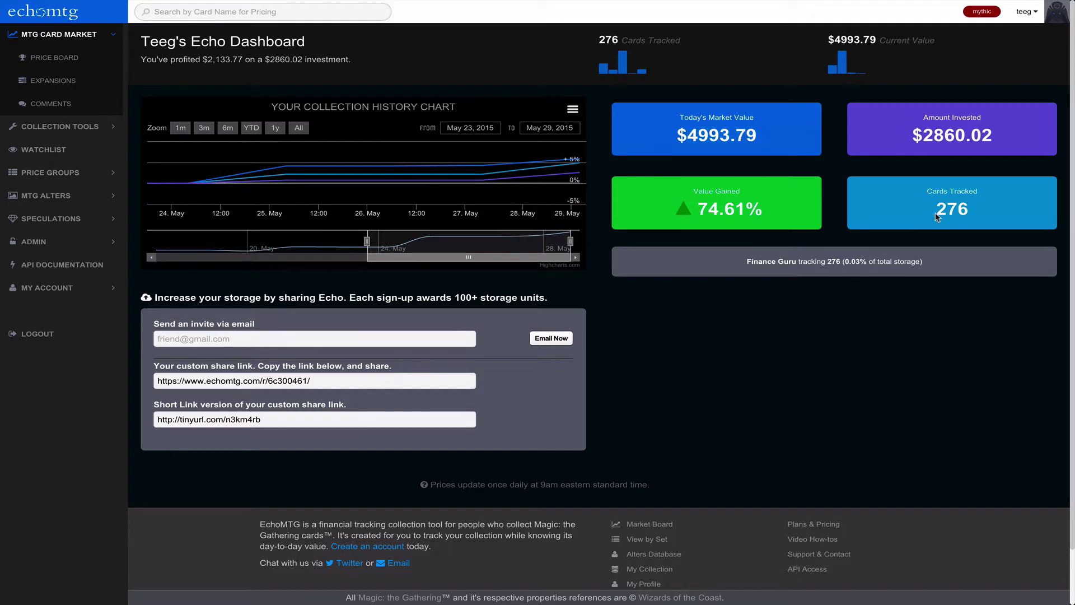
double_click(954, 212)
Focus the invite email field and select the whole custom share link
left_click(303, 338)
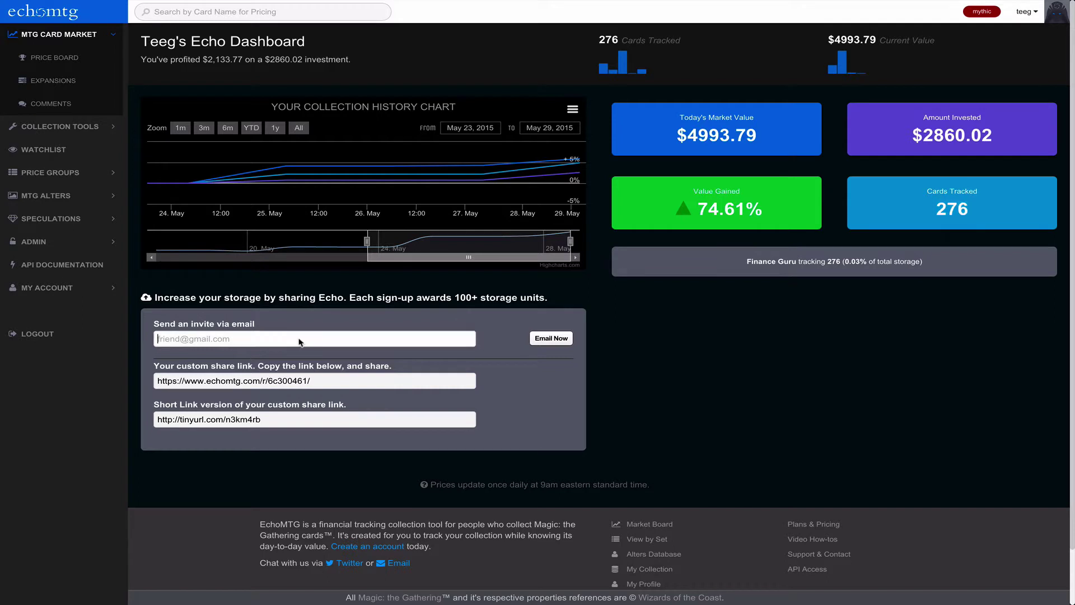
left_click(400, 384)
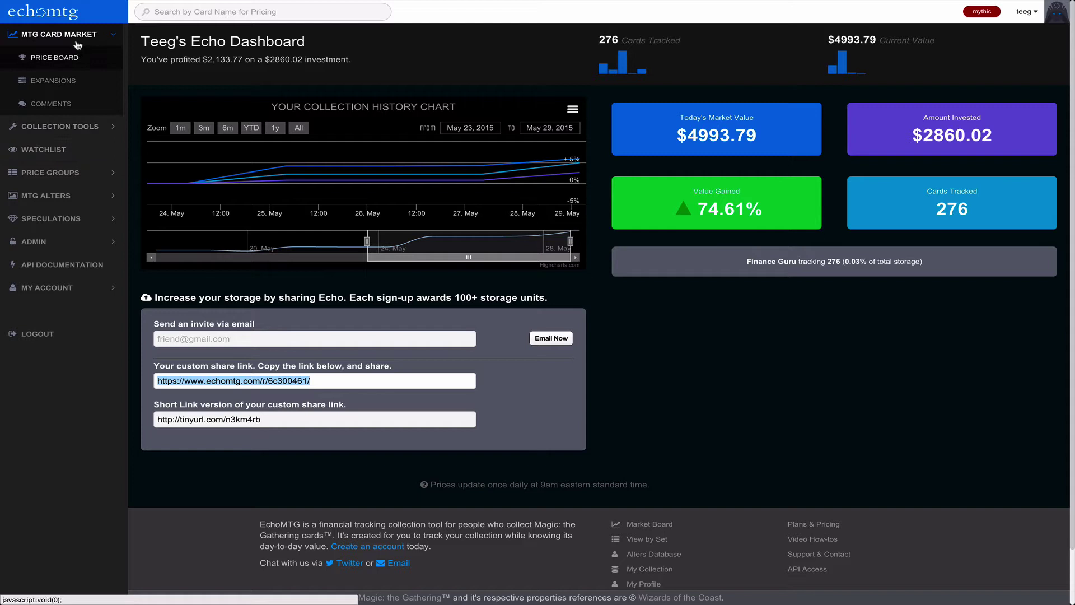
Open the Inventory page and set the Quick Add quantity to 4
left_click(71, 128)
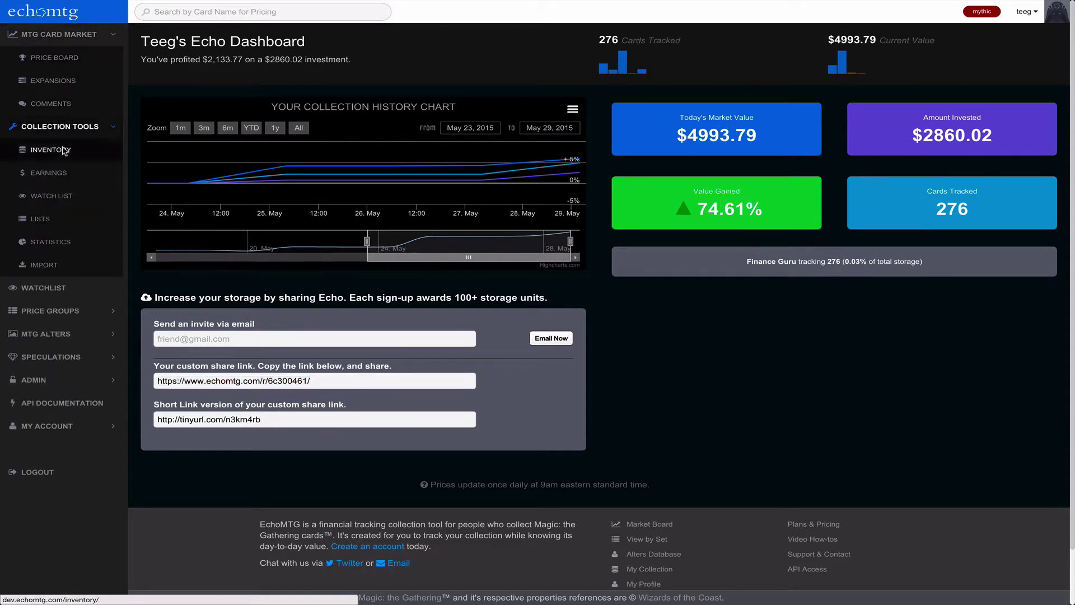
left_click(64, 150)
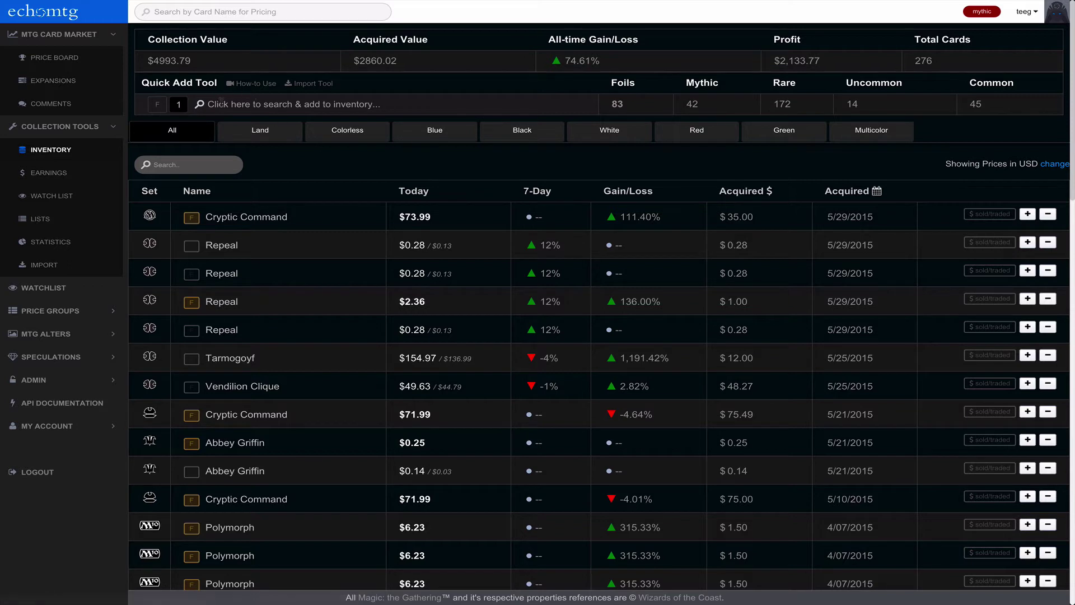
left_click(220, 103)
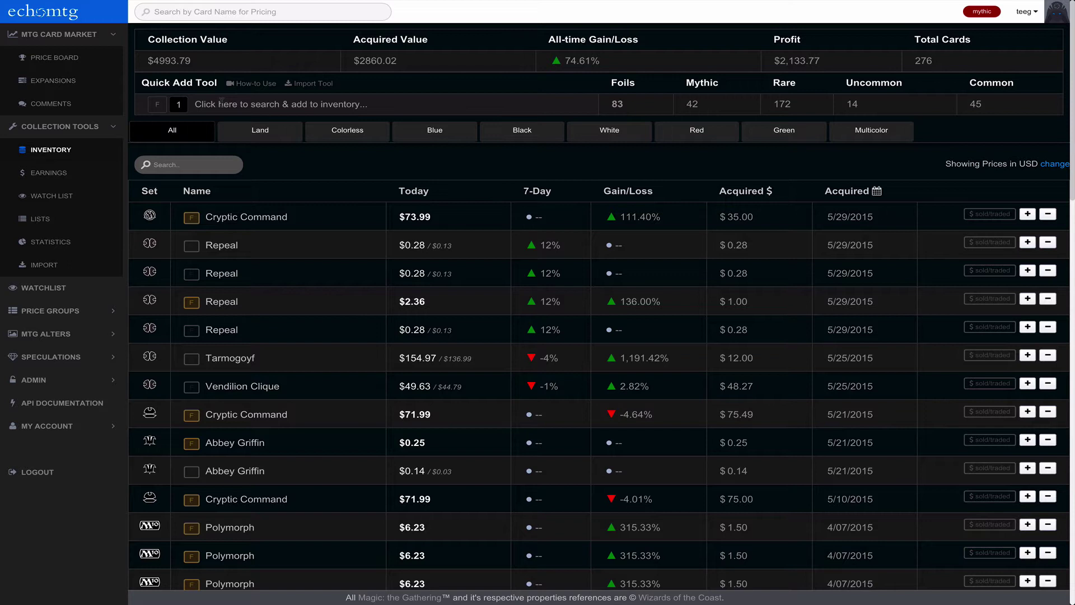
left_click(179, 104)
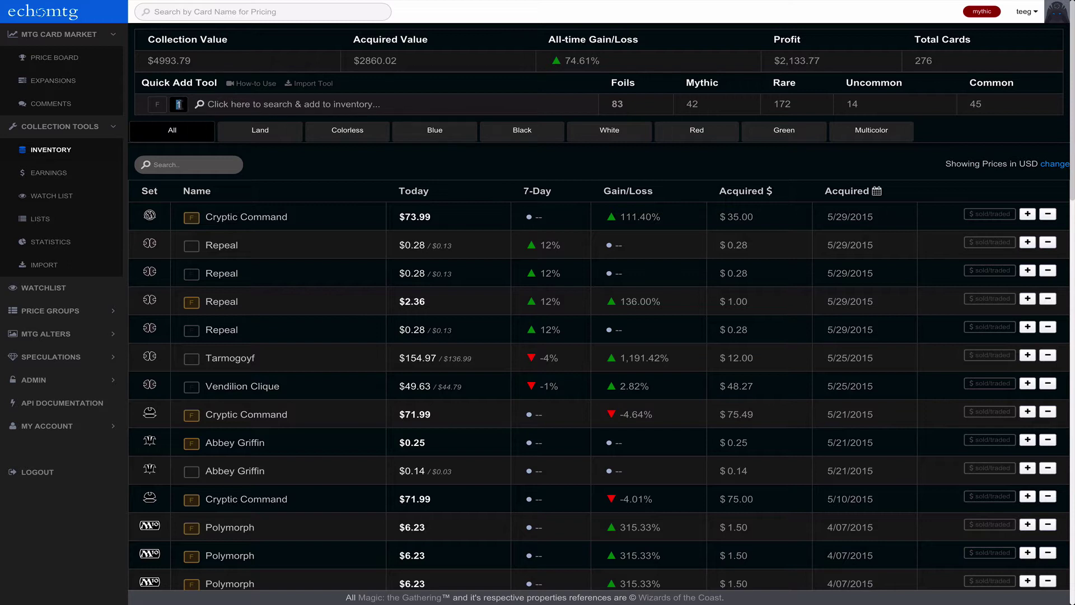
key("Tab")
Search 'retrac' and add Retract (Darksteel), bringing the inventory to 280 cards
type("ret")
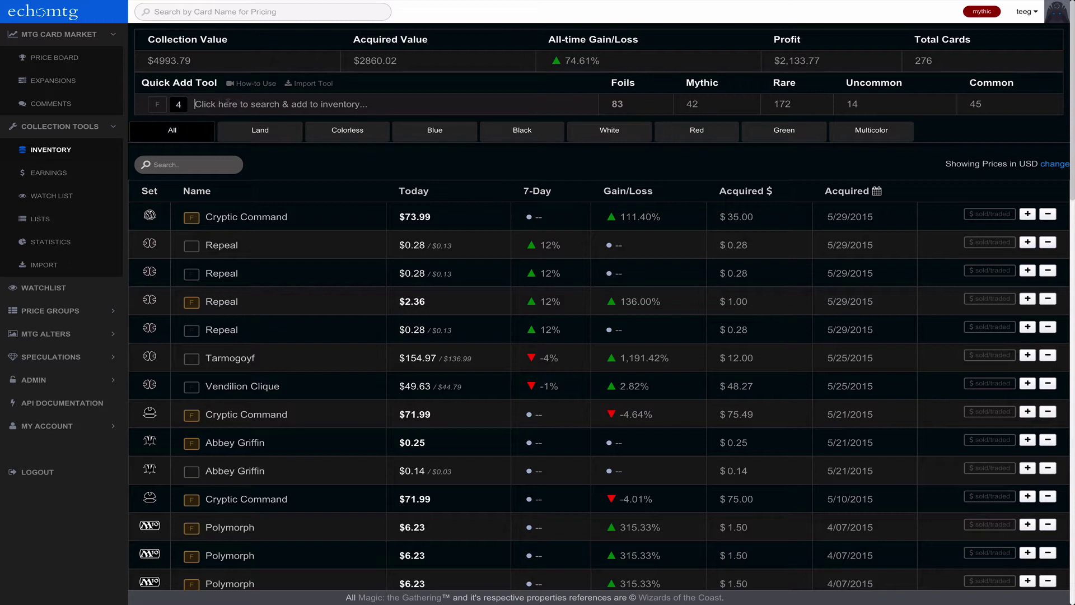
type("rac")
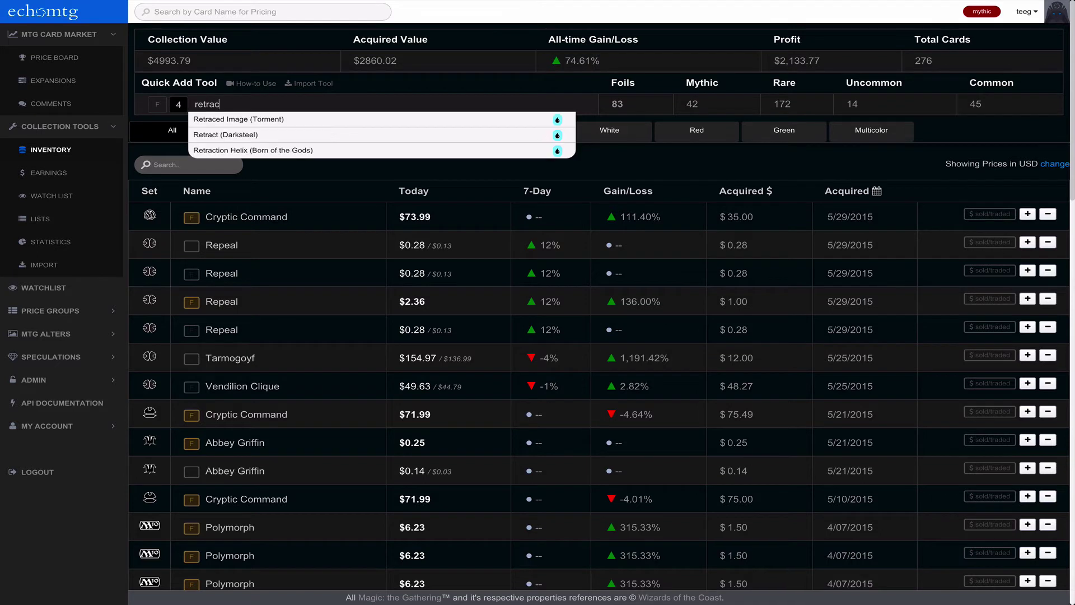
key("Down")
key("Down")
key("Down")
key("Up")
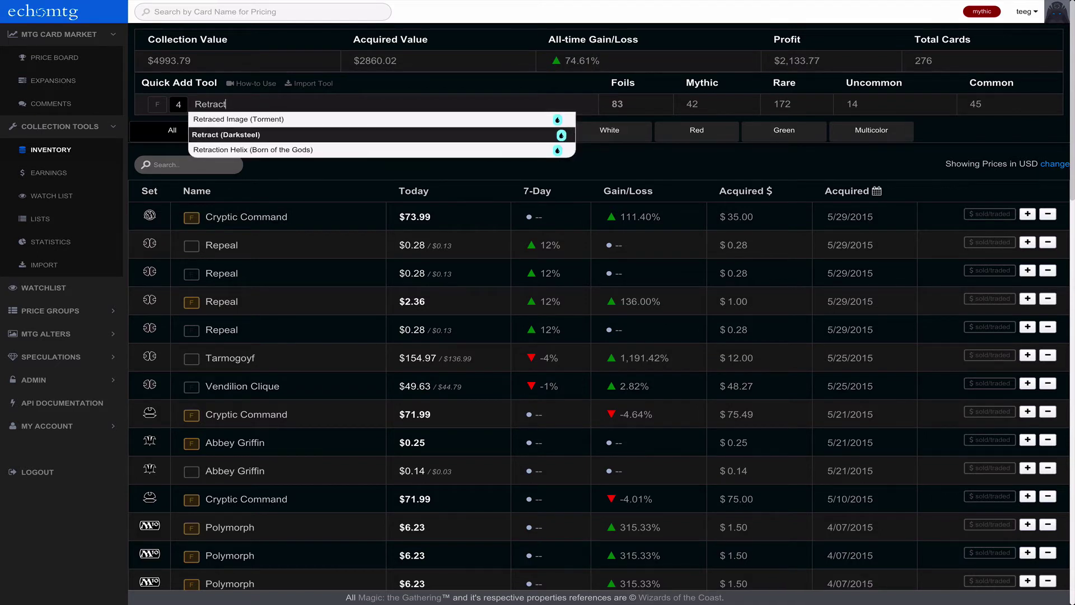
key("Up")
key("Down")
key("Down")
key("Up")
key("Up")
key("Down")
key("Return")
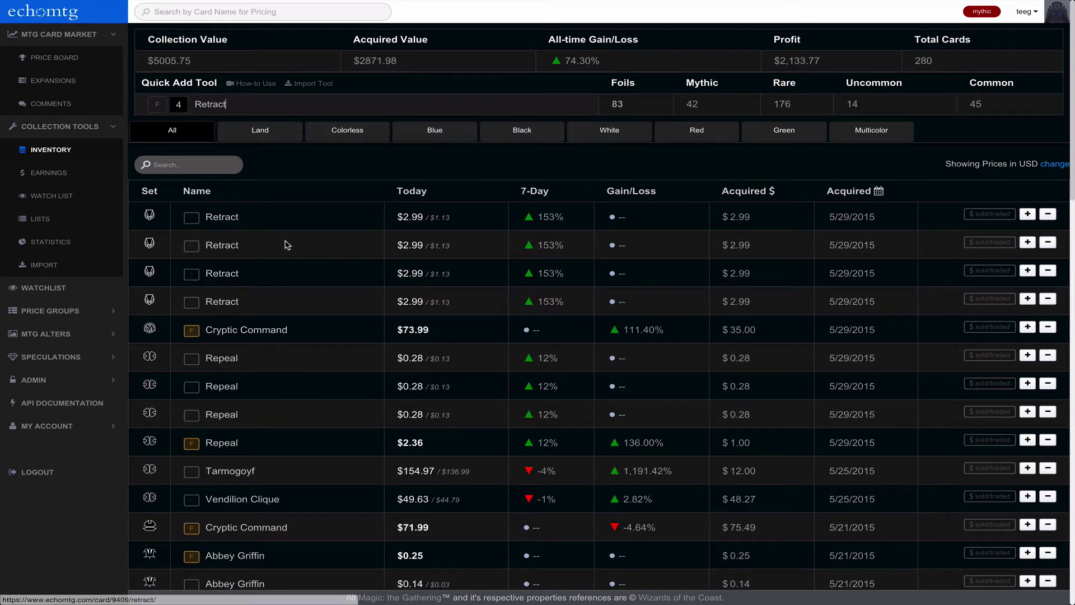
Enter $2 as the acquired price on each of the four Retract rows
left_click(739, 219)
key("ctrl+a")
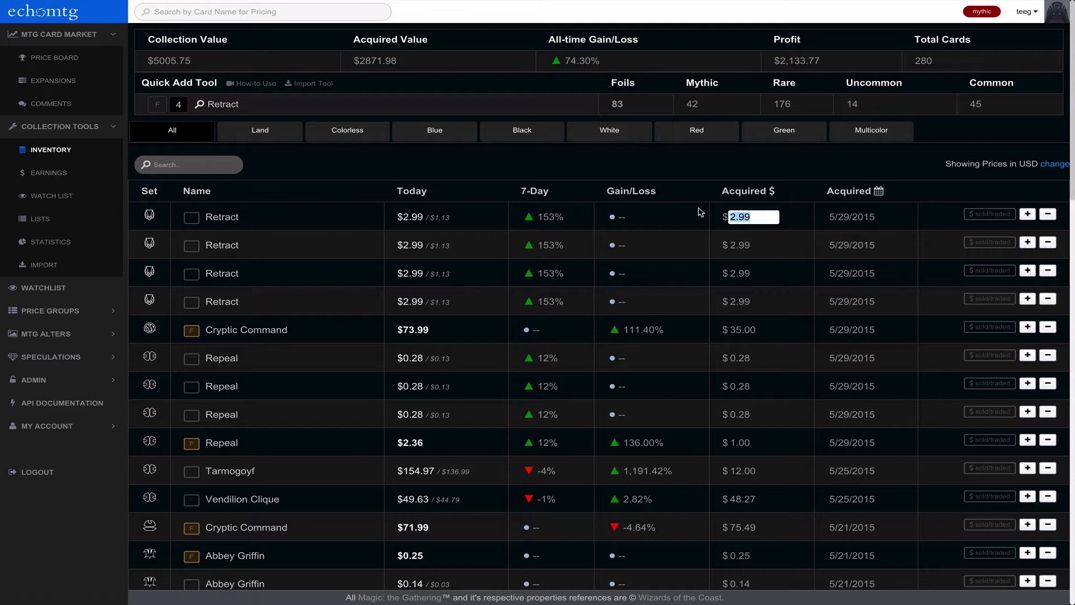
type("2")
key("Tab")
key("Tab")
type("2")
key("Tab")
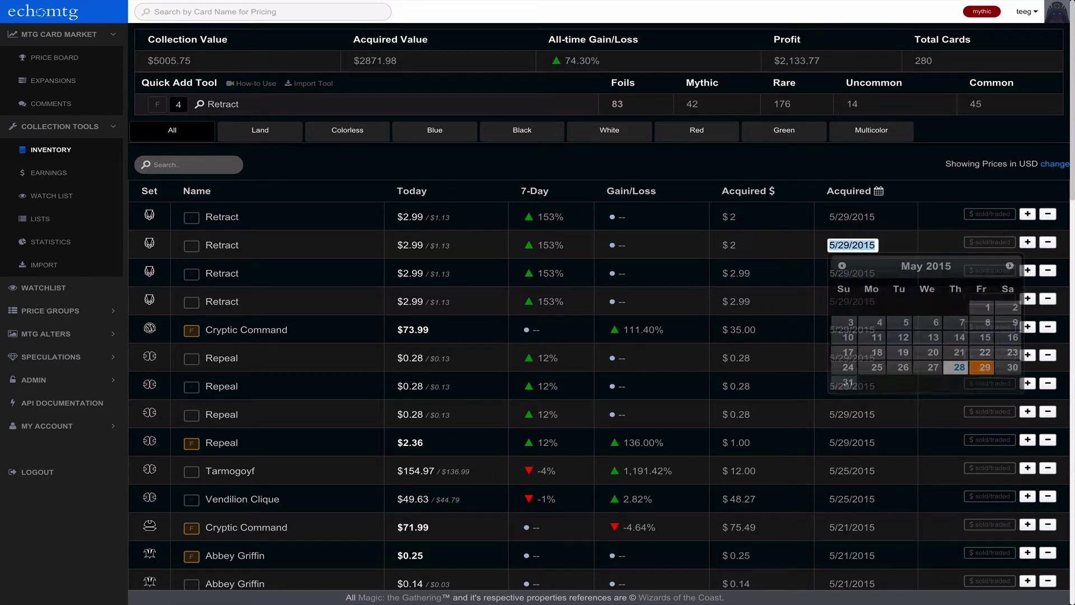
key("Tab")
type("2")
key("Tab")
key("Tab")
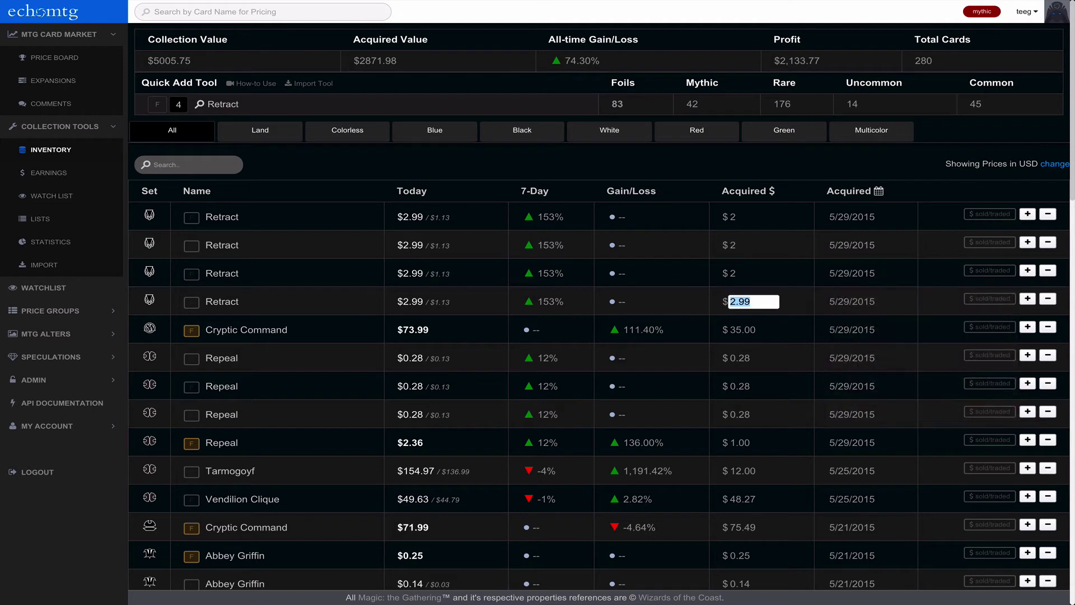
type("2")
key("Return")
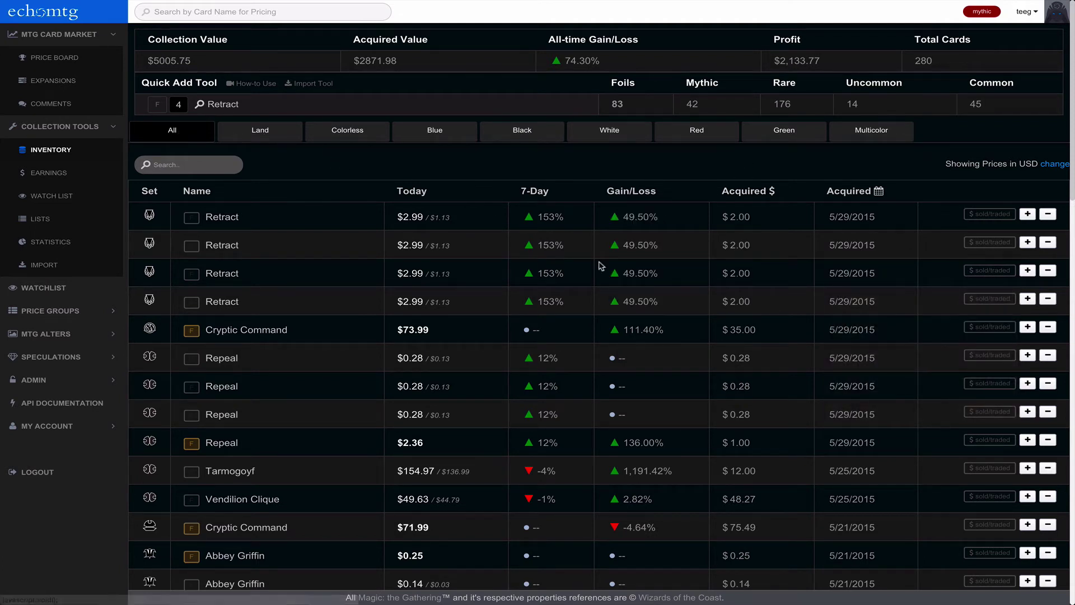
Check the 49.50% gain, then filter the inventory to Land and back to All
triple_click(630, 242)
left_click(628, 242)
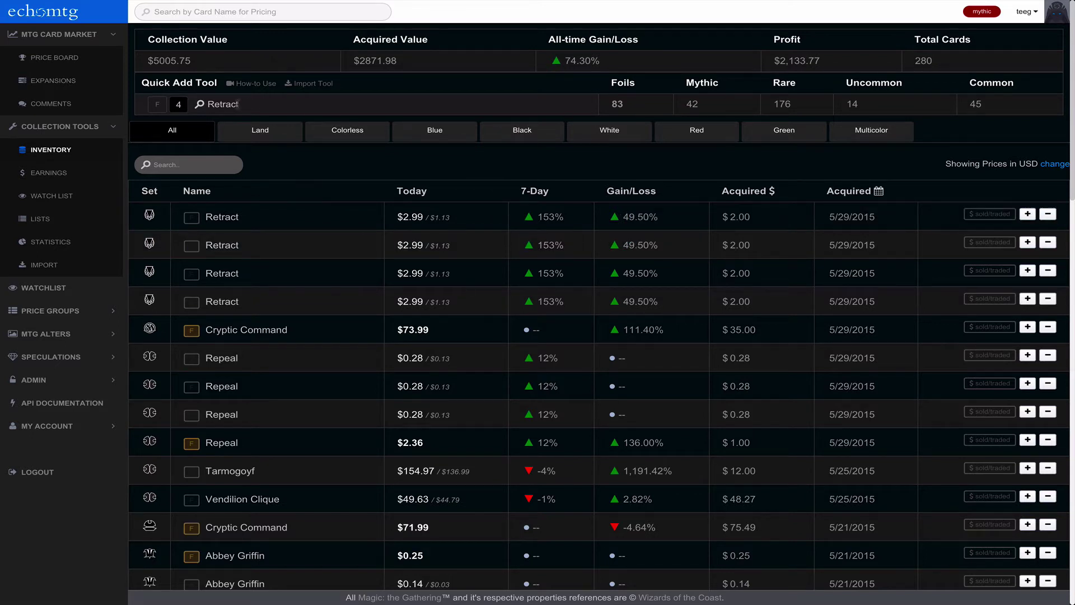
left_click(267, 137)
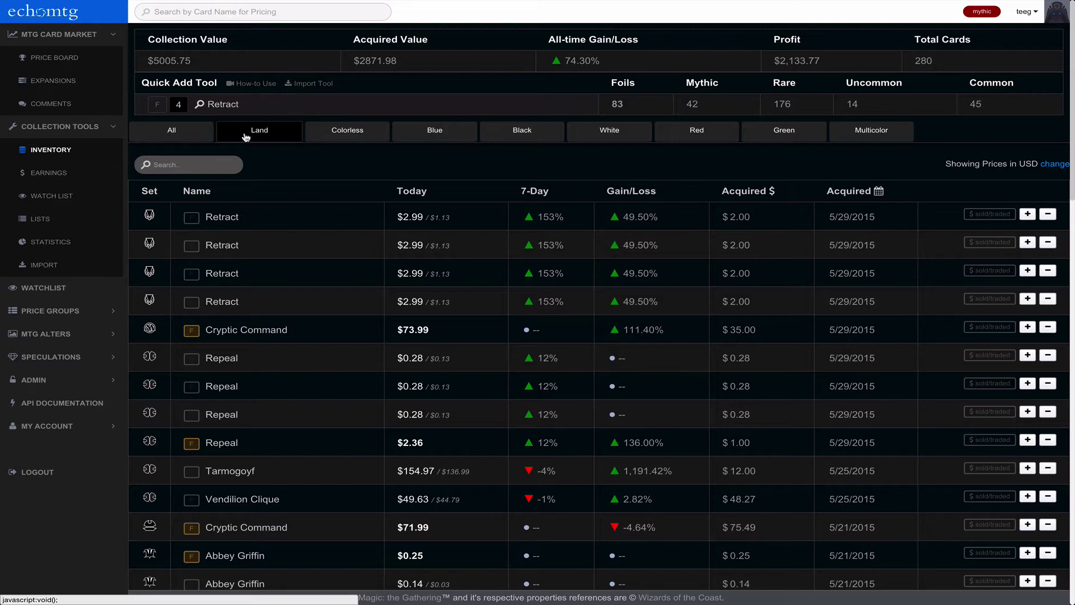
left_click(196, 138)
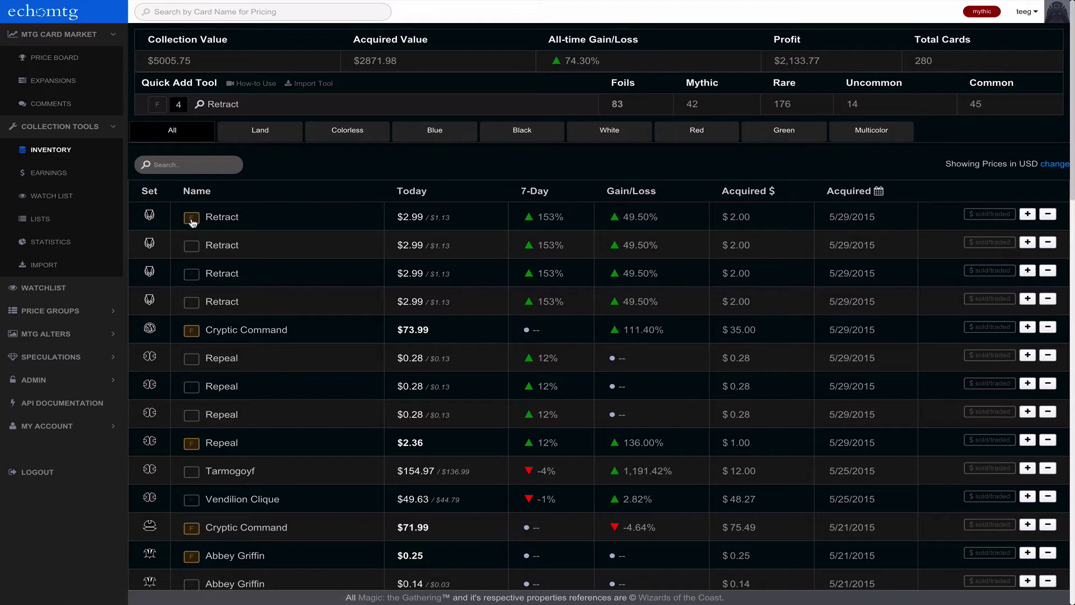
left_click(192, 219)
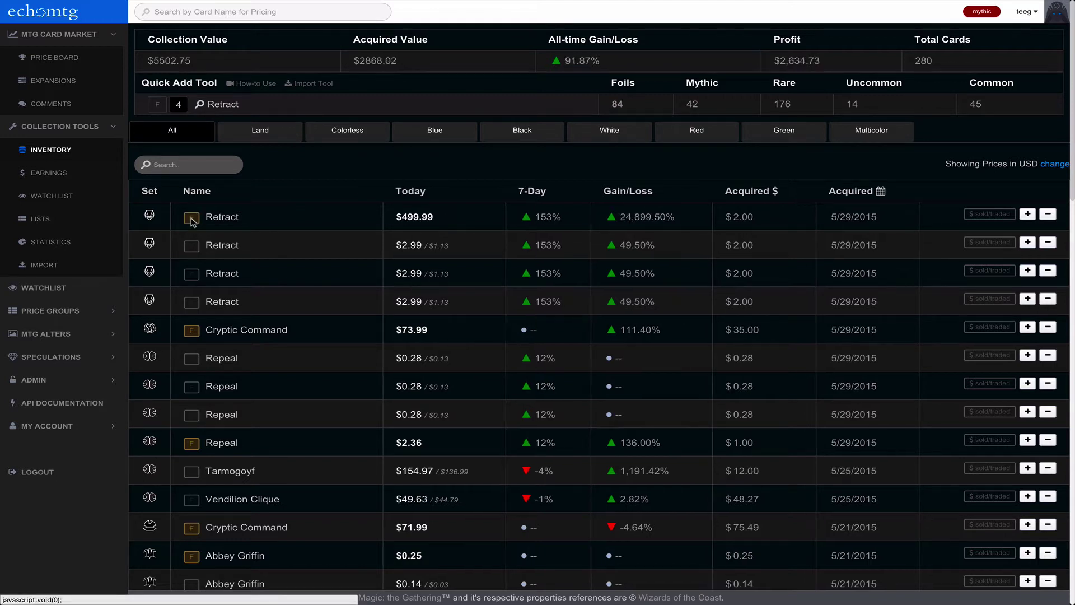
left_click(191, 218)
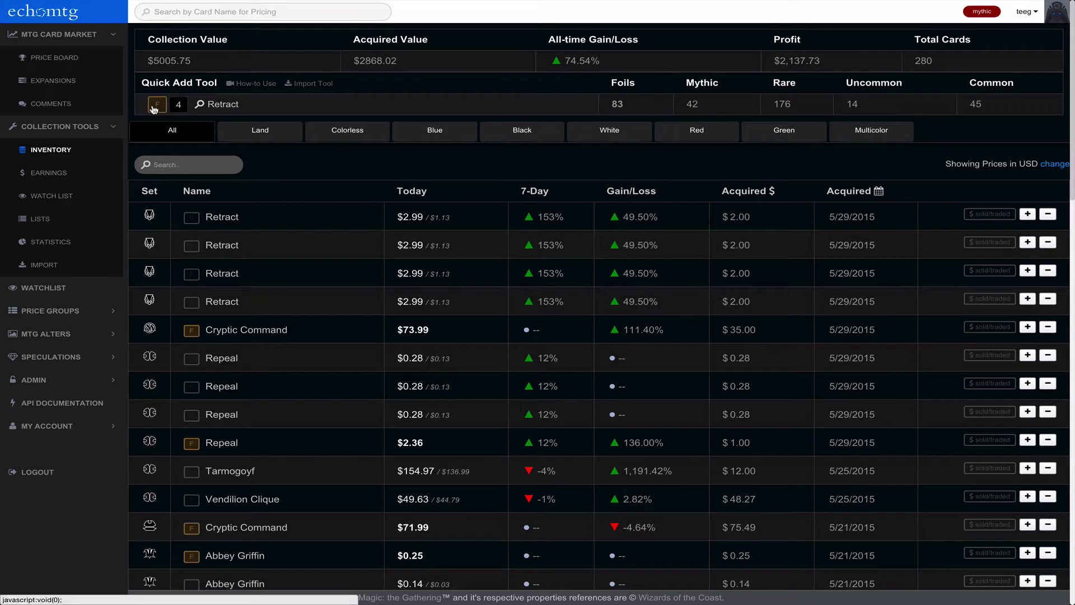
double_click(178, 105)
key("Tab")
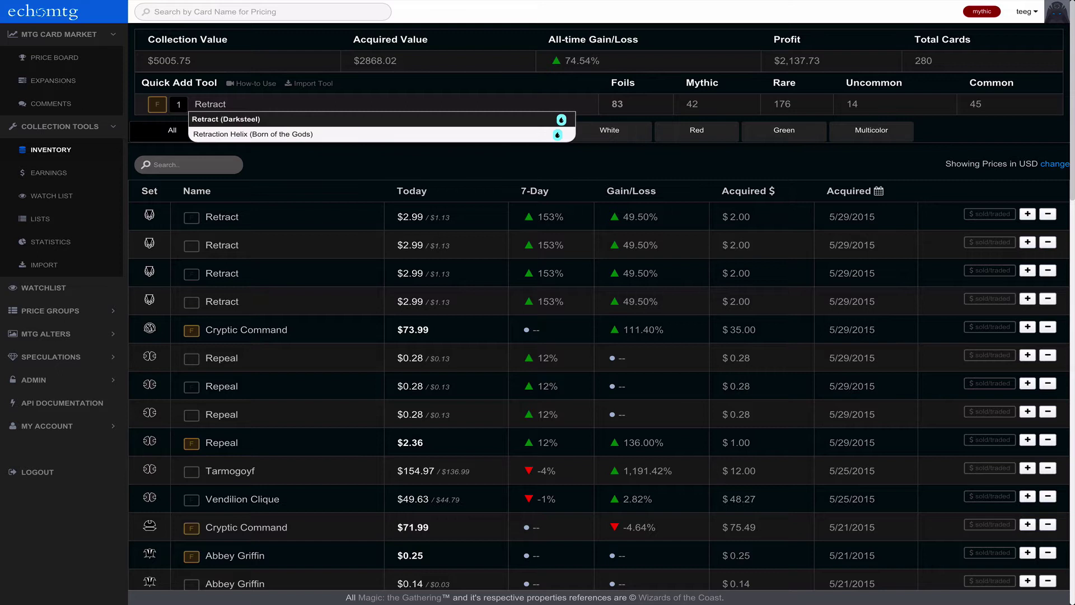
key("Return")
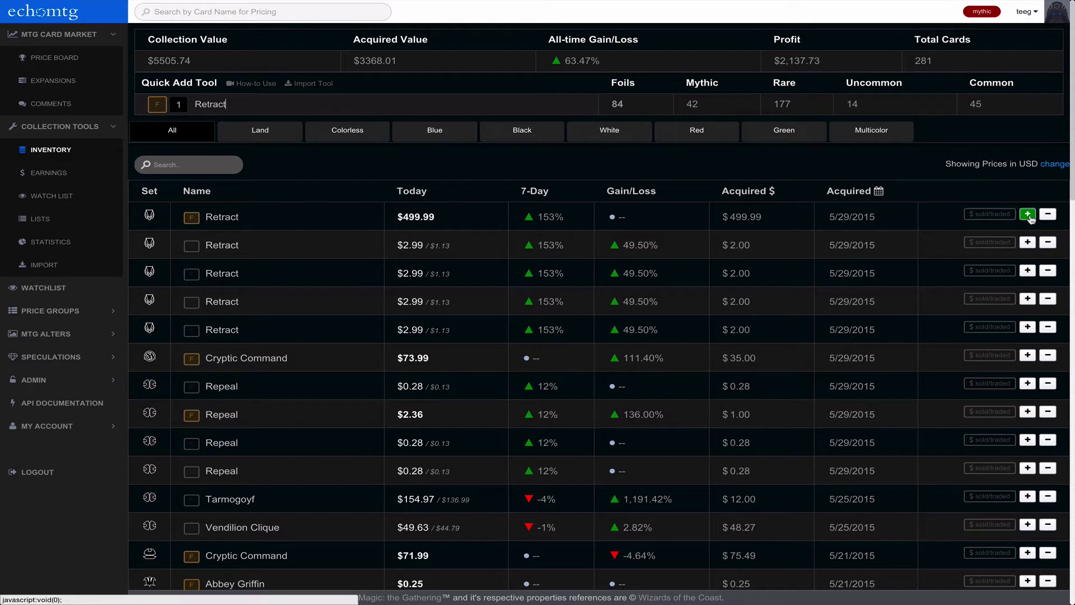
left_click(1048, 215)
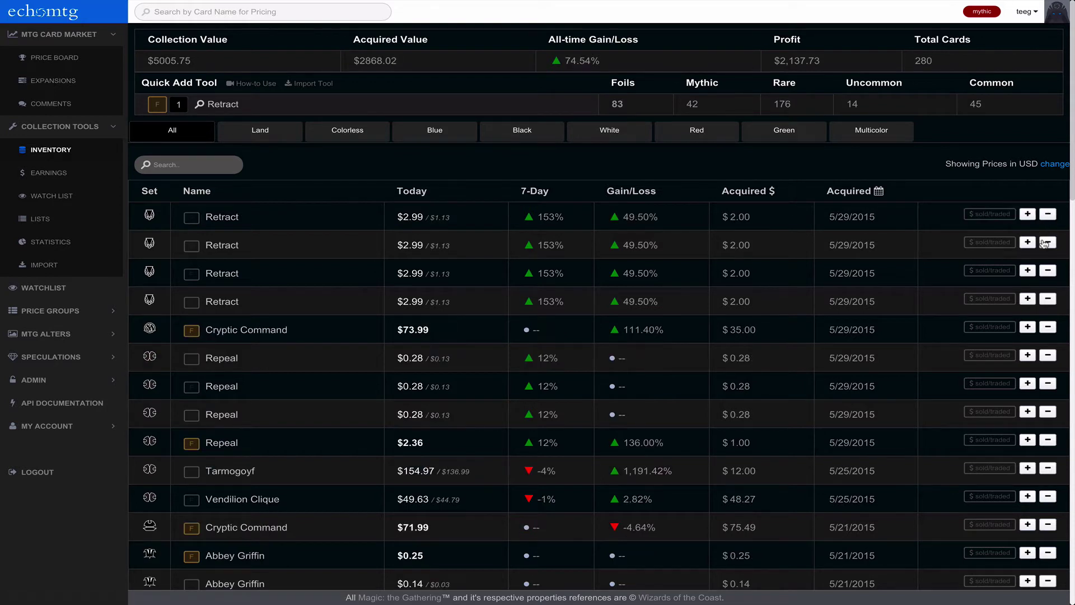
left_click(1028, 215)
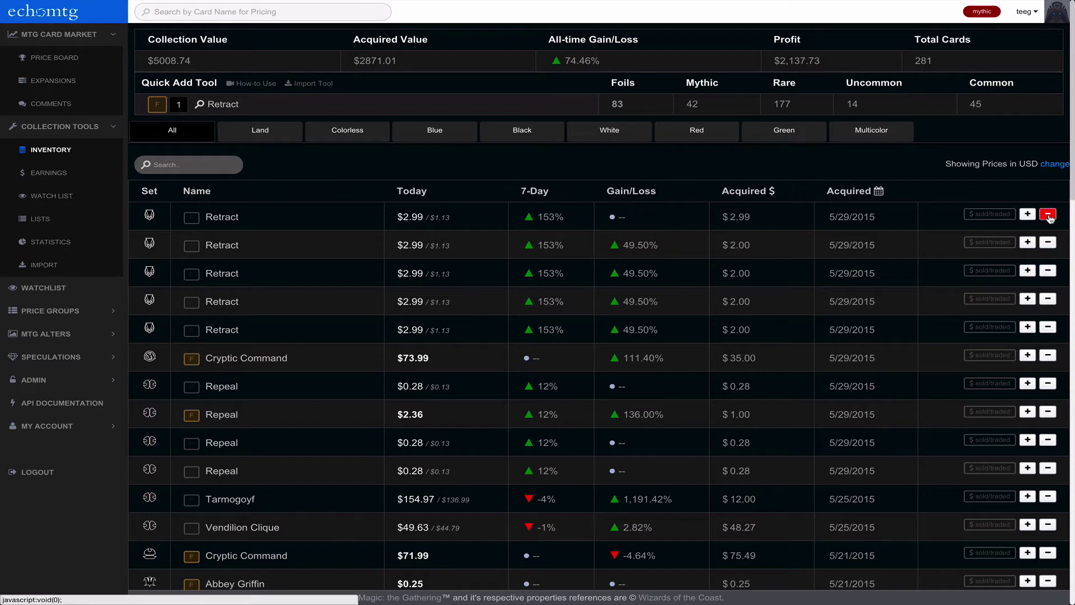
left_click(1048, 216)
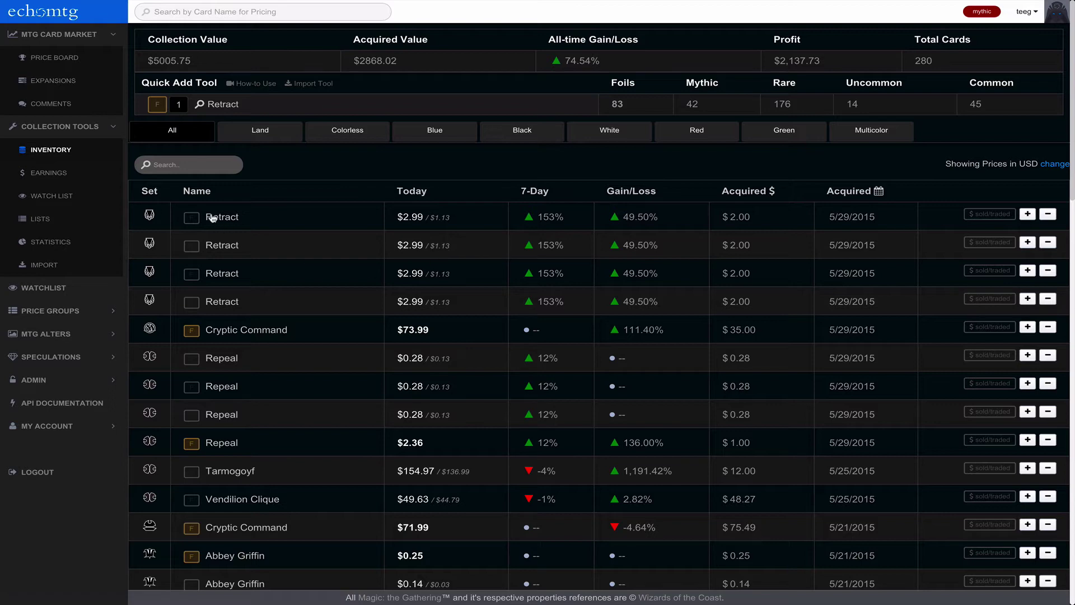
On the Earnings page, change Retract's sold price from 2.99 to 40
left_click(66, 177)
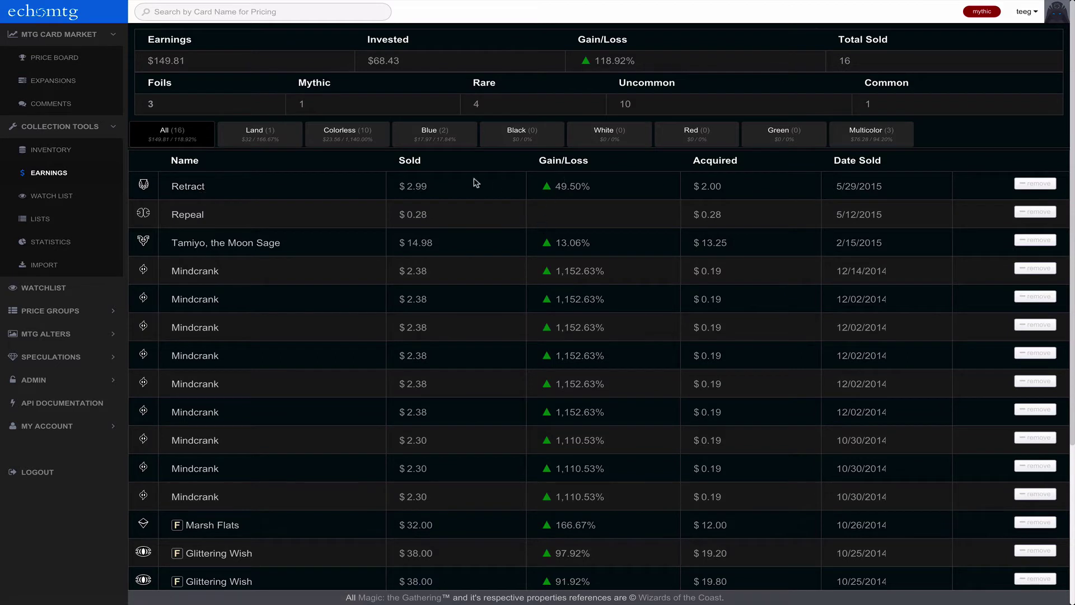
left_click(413, 189)
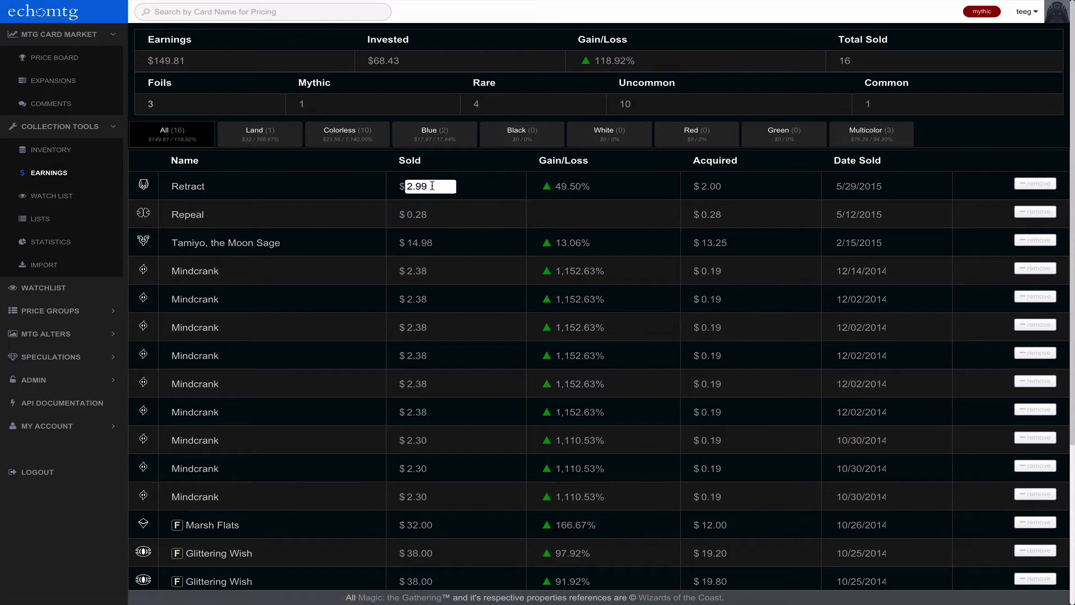
left_click_drag(432, 185, 392, 184)
type("40")
key("Return")
left_click(187, 146)
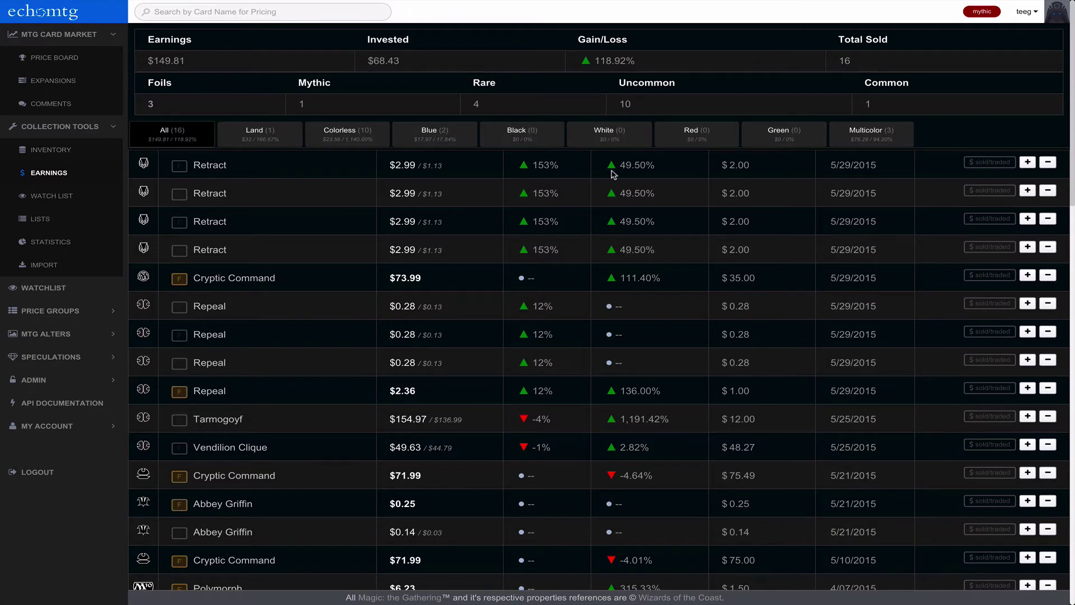
Reload Earnings to confirm the 1,900% gain, leaving the sold date unchanged
left_click(53, 174)
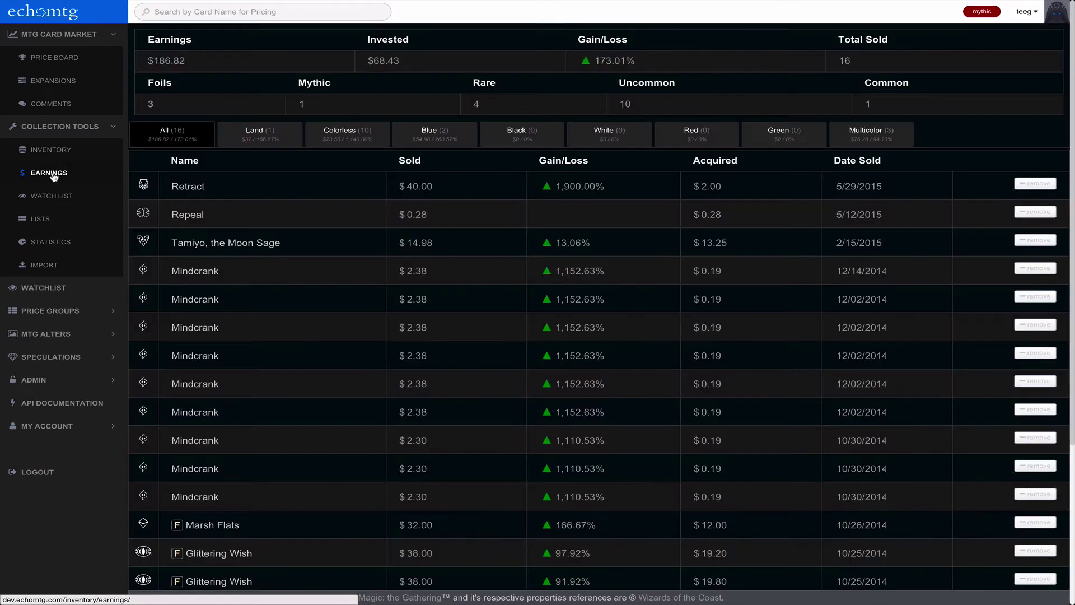
left_click_drag(618, 193, 655, 189)
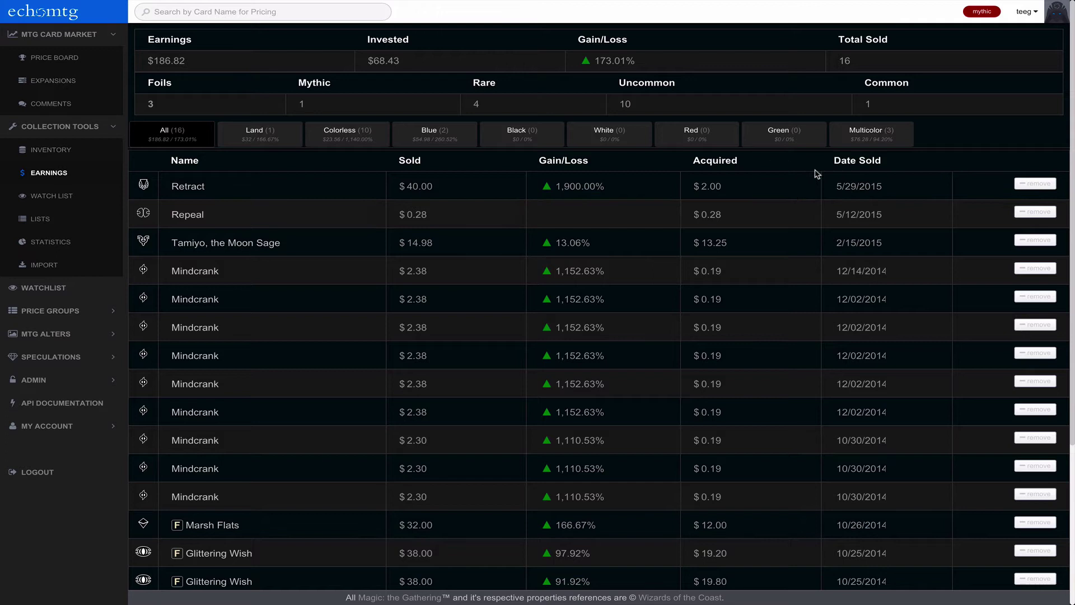
left_click(868, 187)
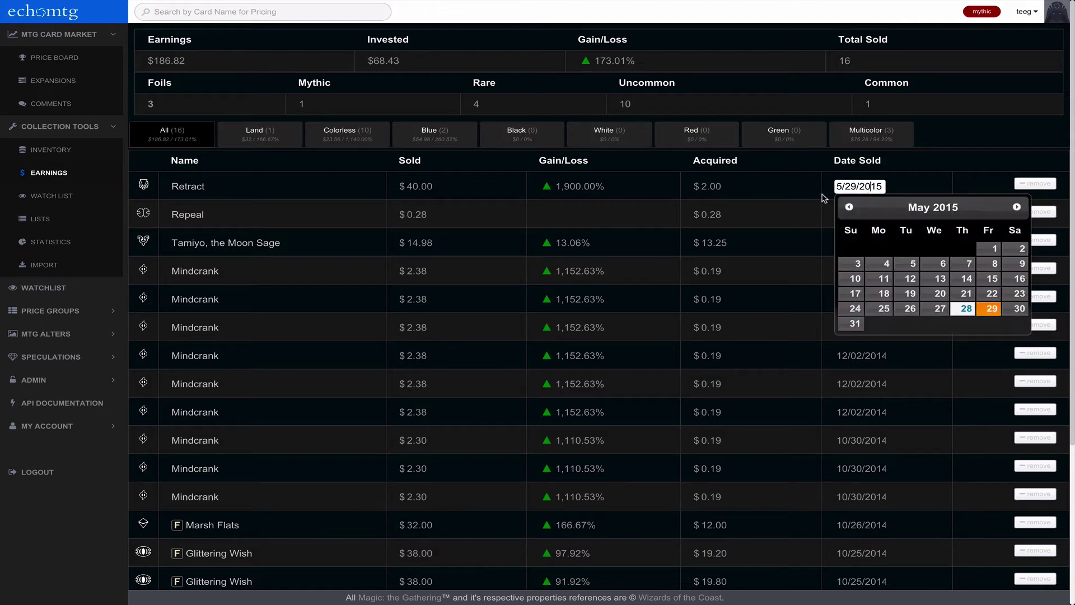
left_click(305, 203)
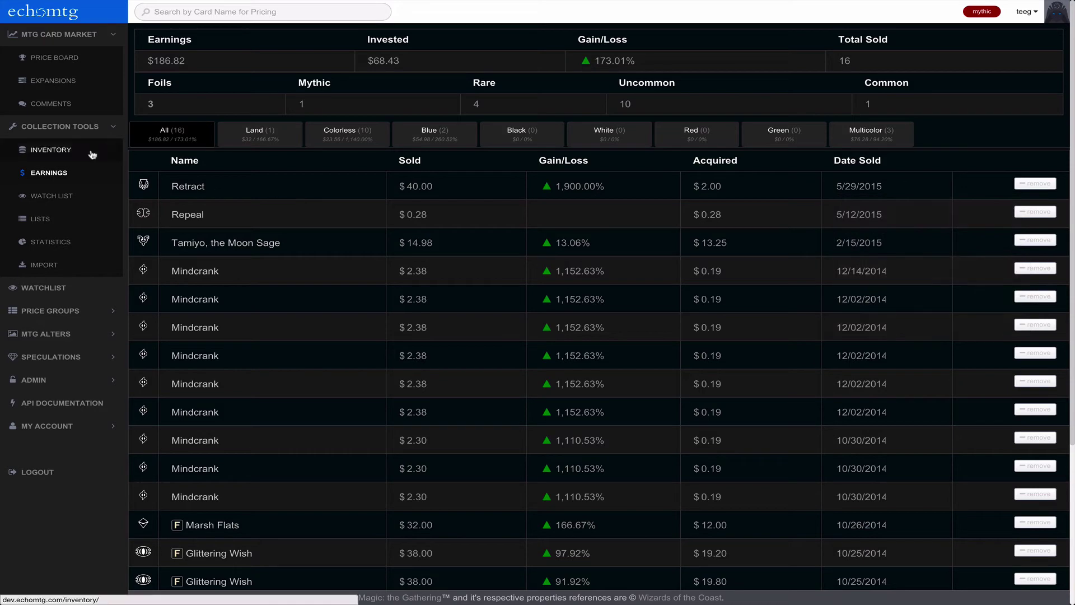
Open the Watch List and review Serum Visions' alert threshold options, keeping 5%
left_click(48, 198)
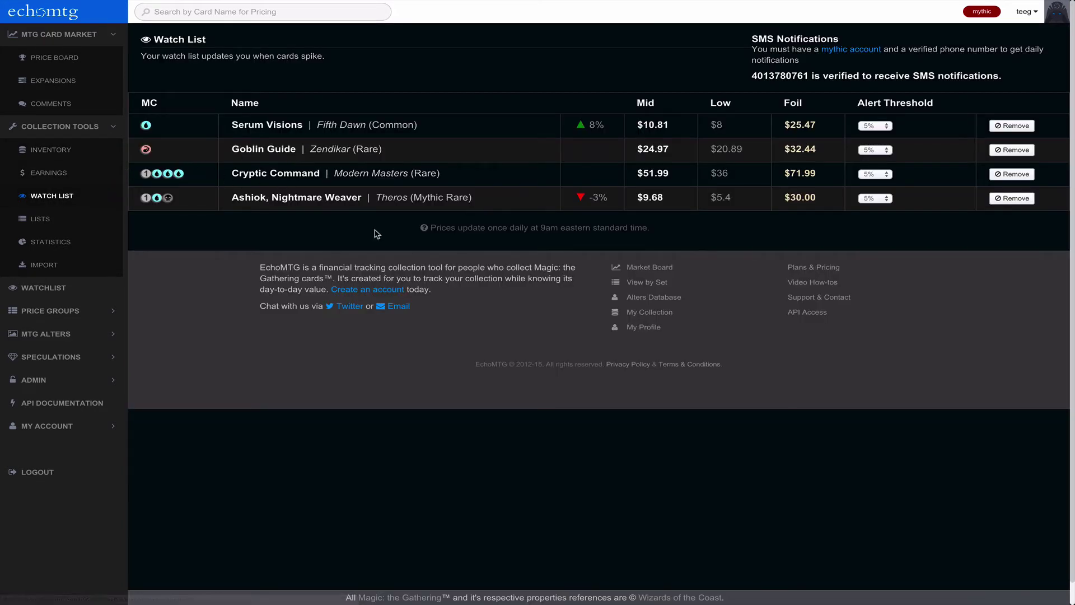
mouse_move(878, 76)
left_mouse_down()
mouse_move(858, 58)
mouse_move(877, 76)
left_mouse_up()
left_click(875, 125)
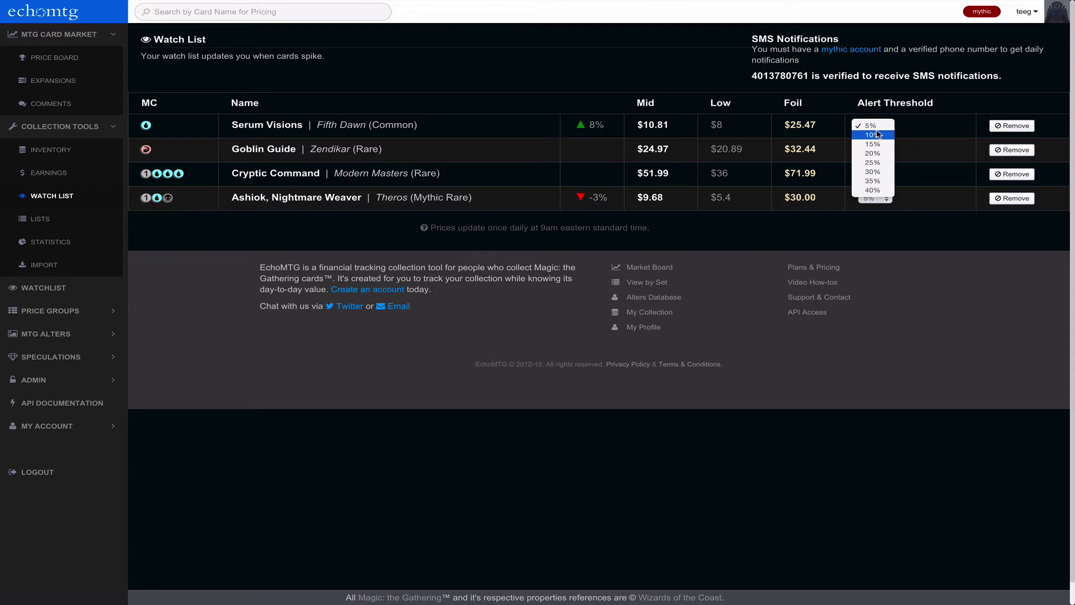
left_click(805, 149)
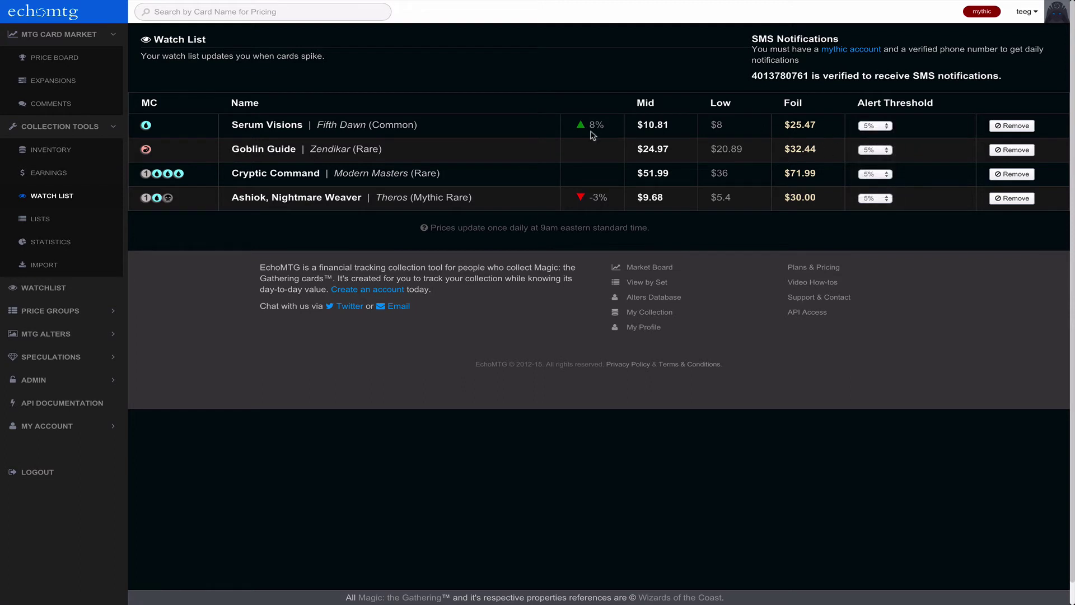
left_click_drag(586, 124, 611, 125)
left_click(824, 137)
left_click(875, 126)
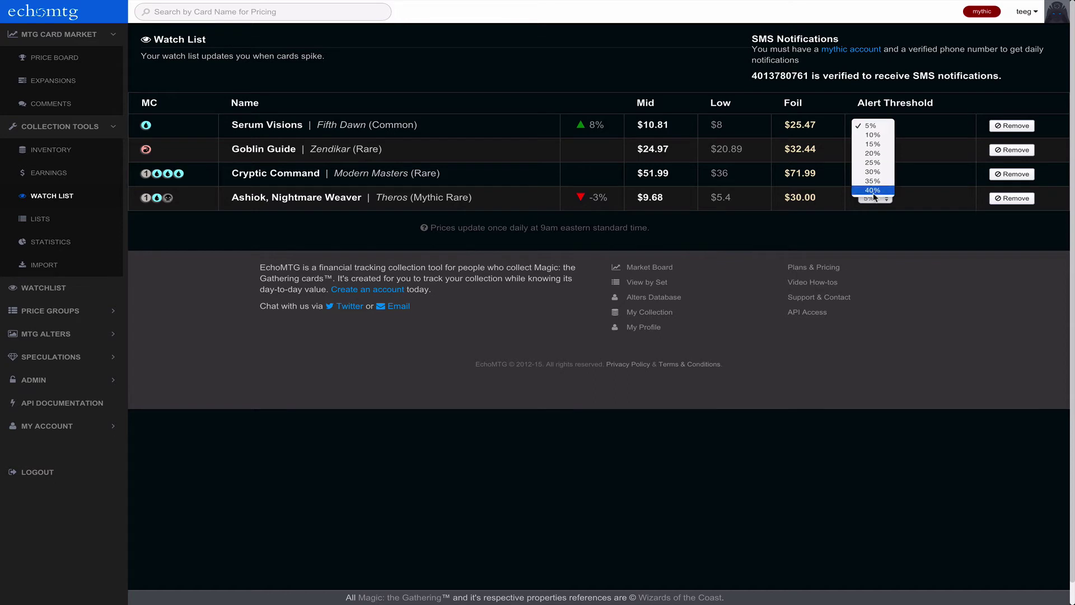
left_click(796, 129)
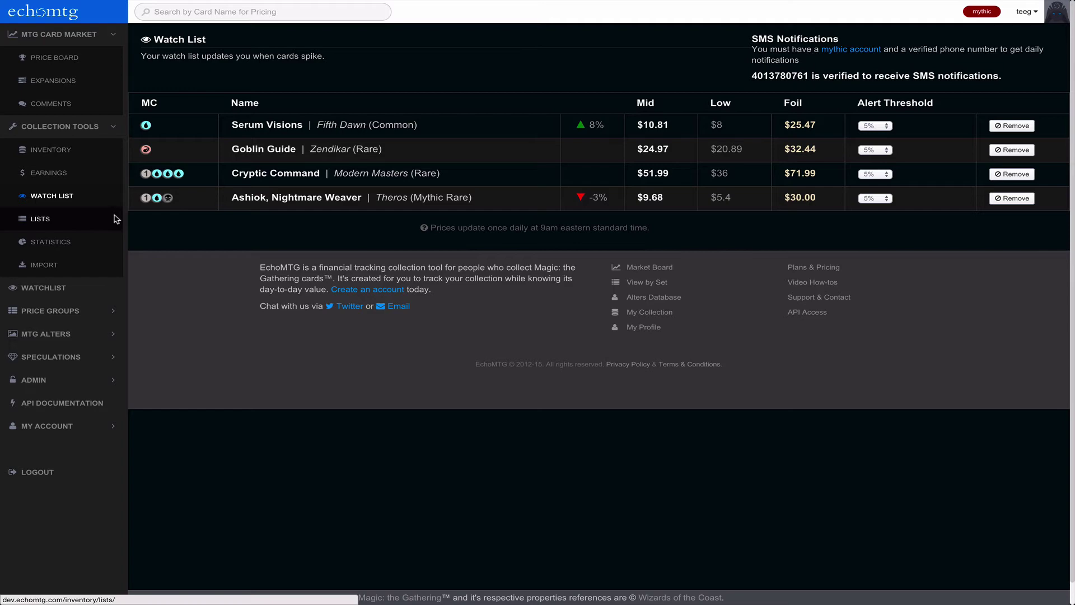
Open the Modern Esper list from the Lists page
left_click(47, 219)
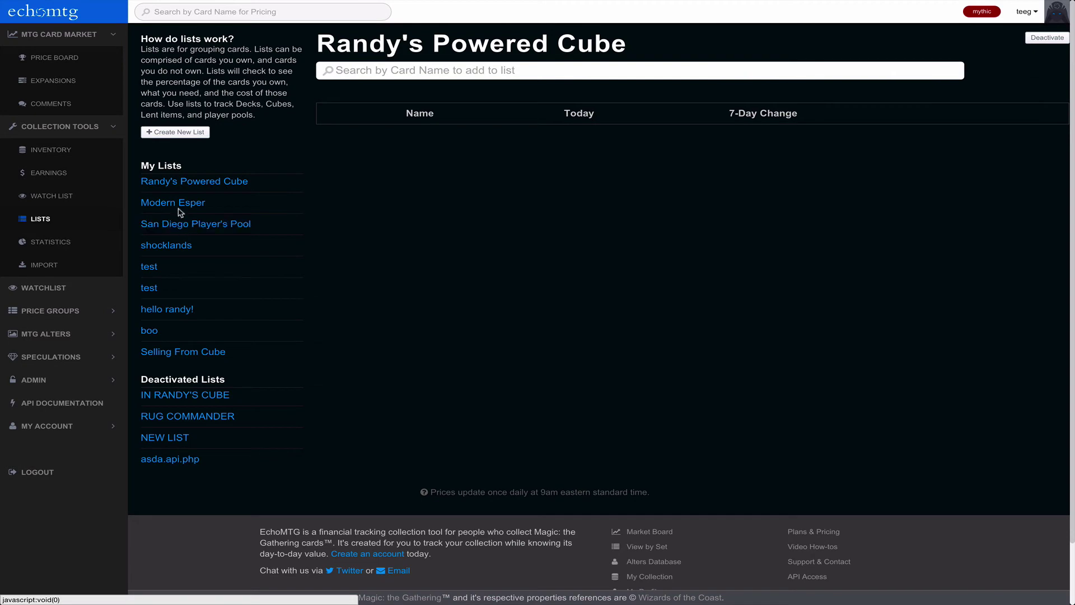
left_click(176, 204)
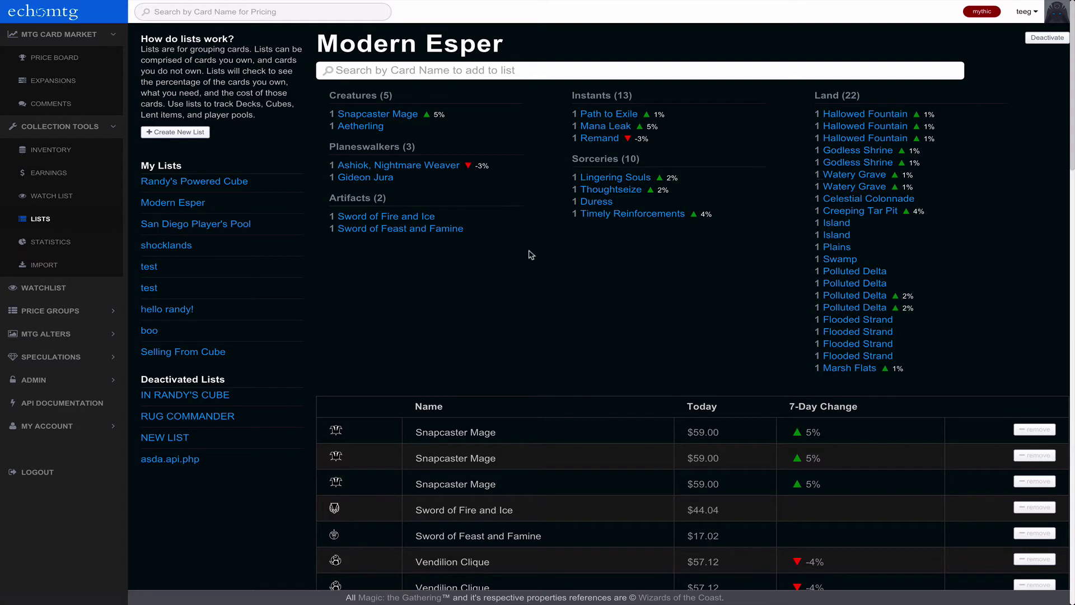
scroll(529, 254, "down", 4)
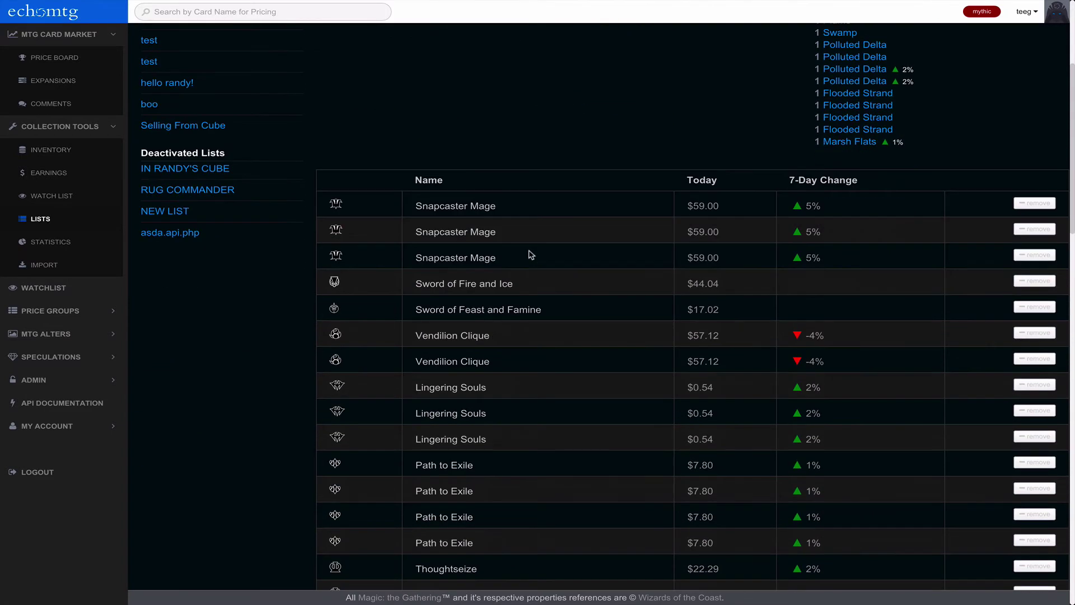
scroll(531, 254, "up", 4)
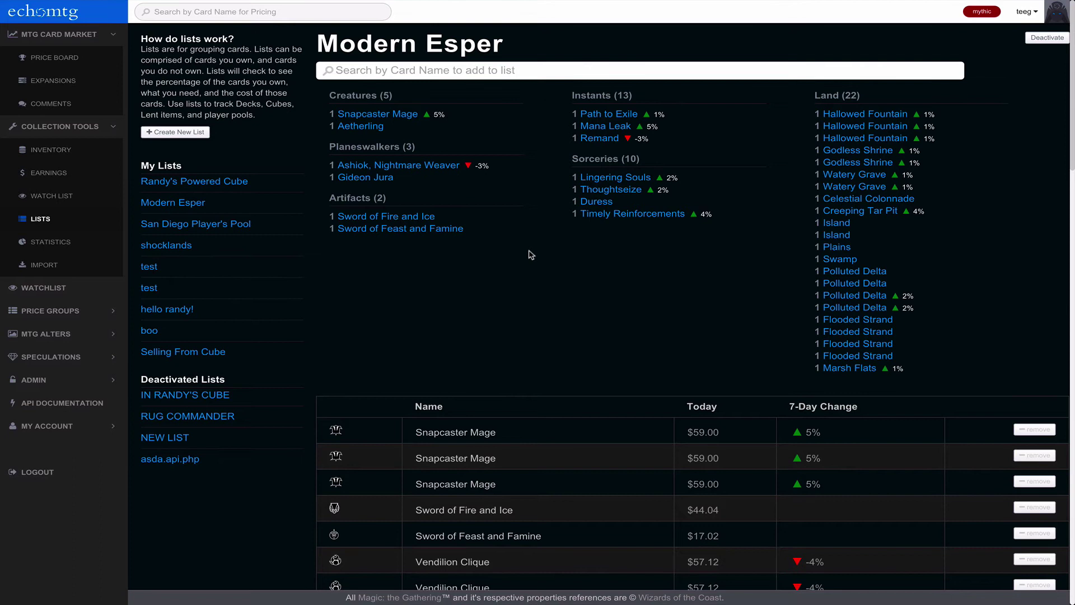
Search 'marsh', add Dauntless River Marshal to the list and refresh it
left_click(462, 71)
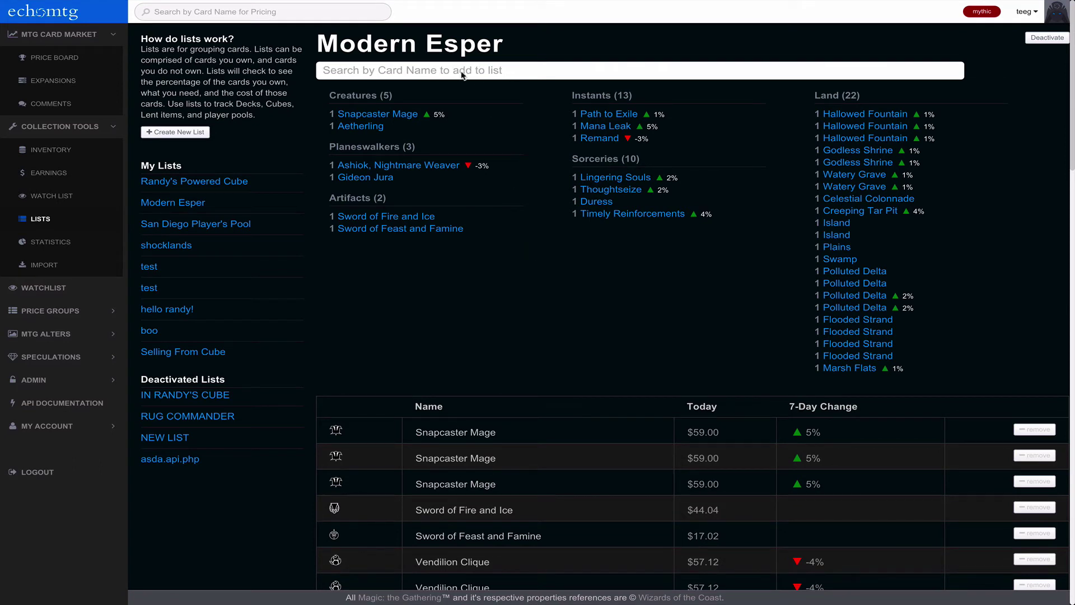
type("marsh")
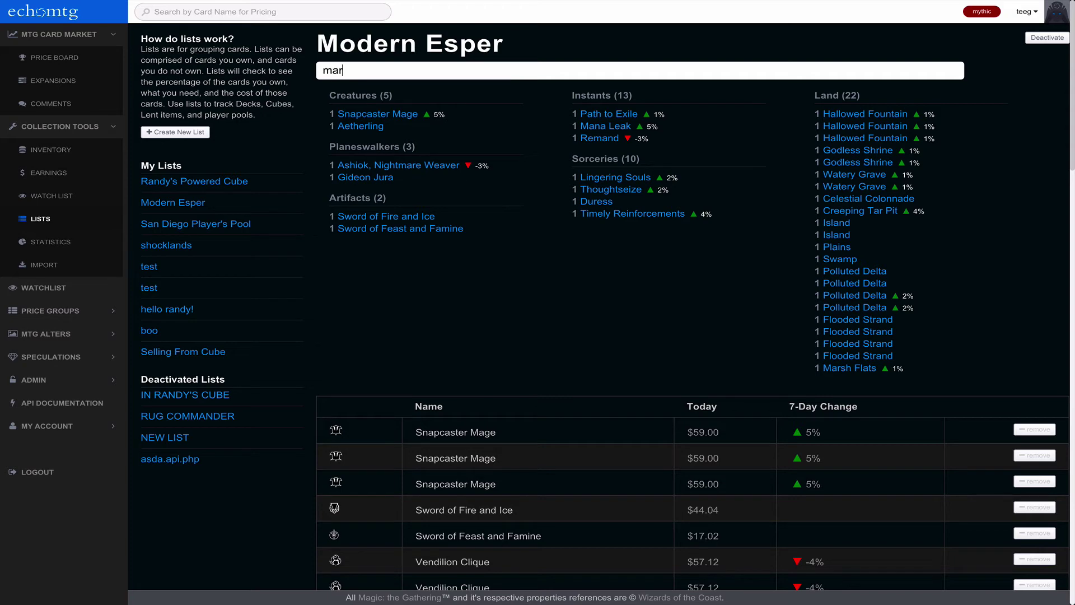
key("Down")
key("Down")
key("Down")
key("Down")
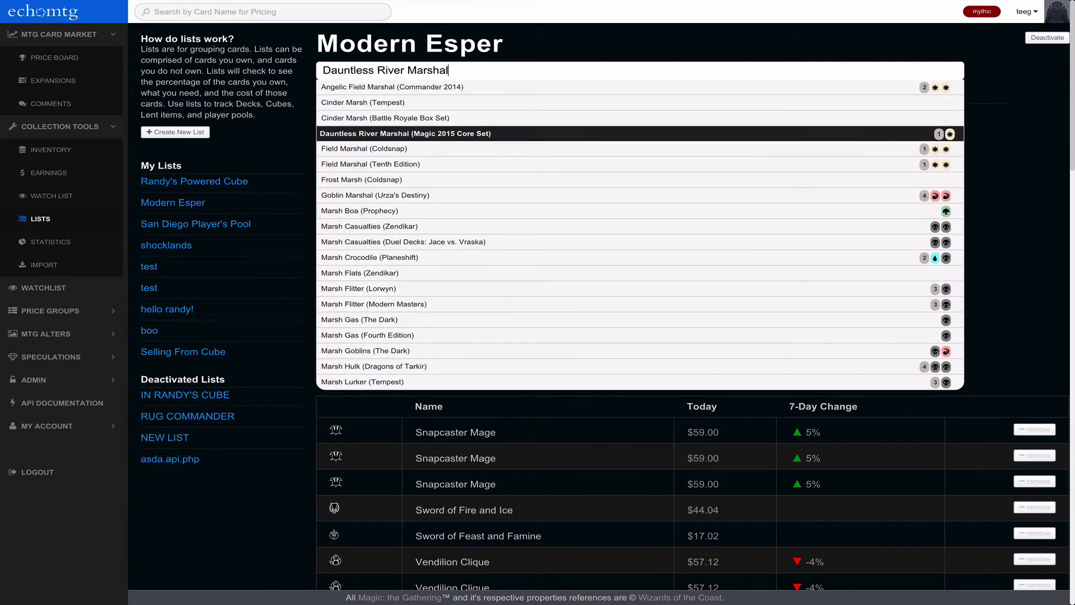
key("Return")
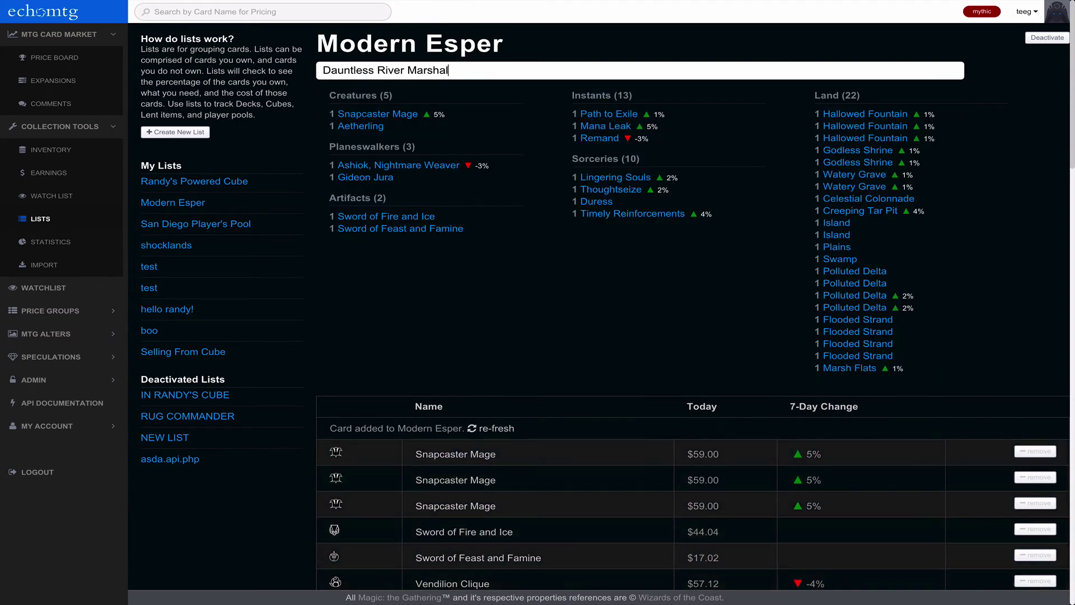
left_click(497, 429)
left_click(496, 428)
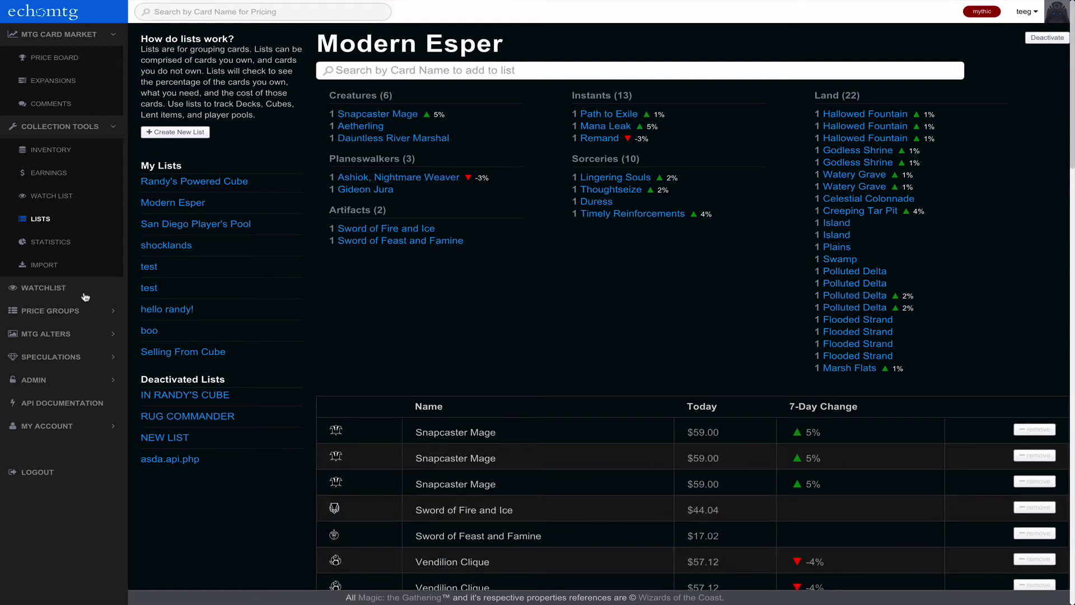
Open Statistics and read the color distribution and value-by-color charts for the 280 cards
left_click(52, 242)
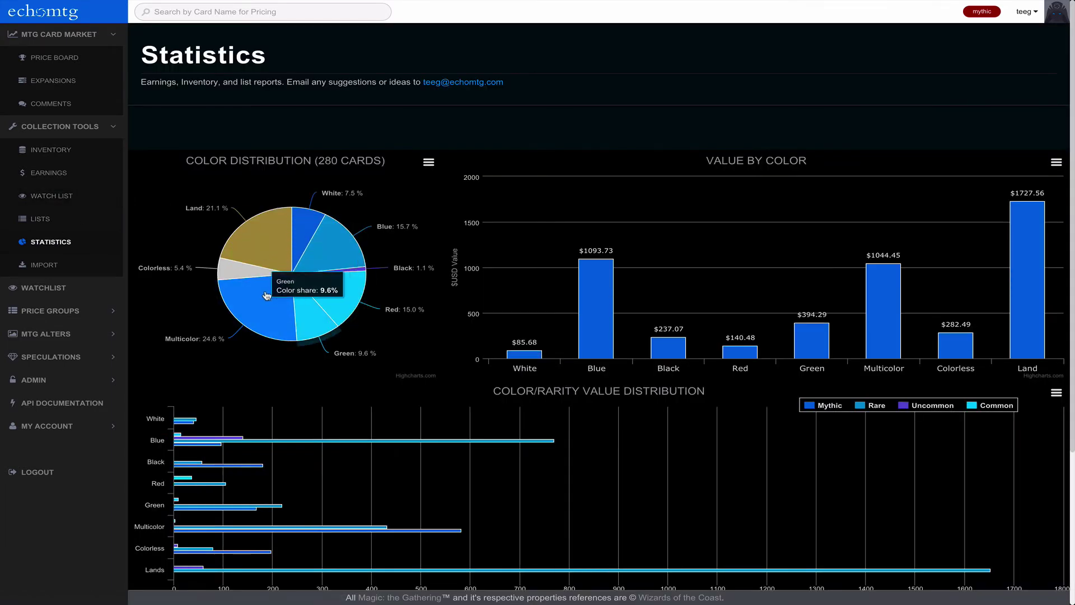
mouse_move(291, 242)
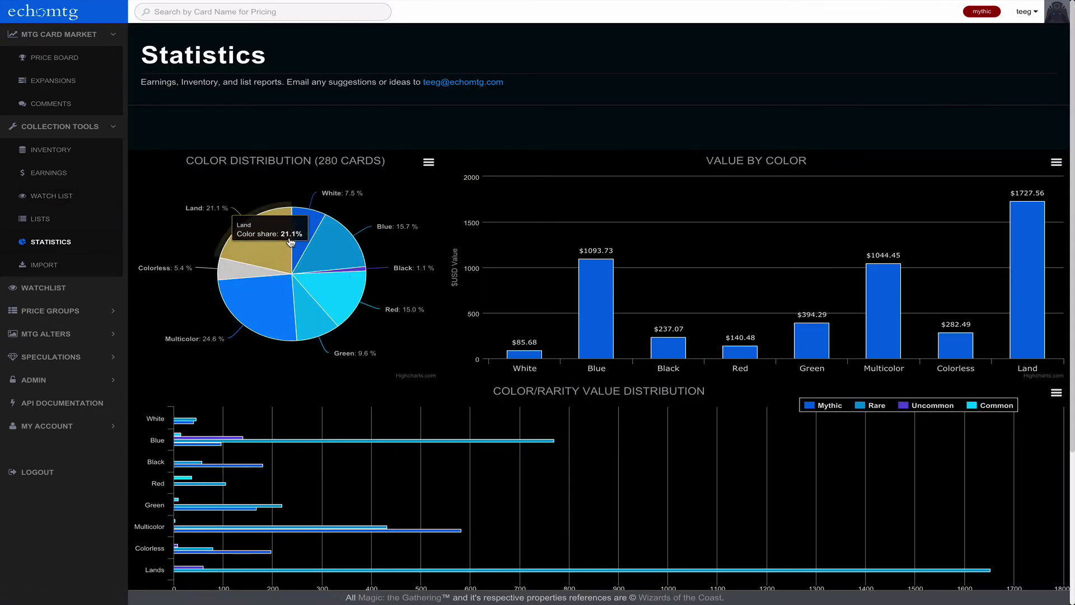
mouse_move(679, 351)
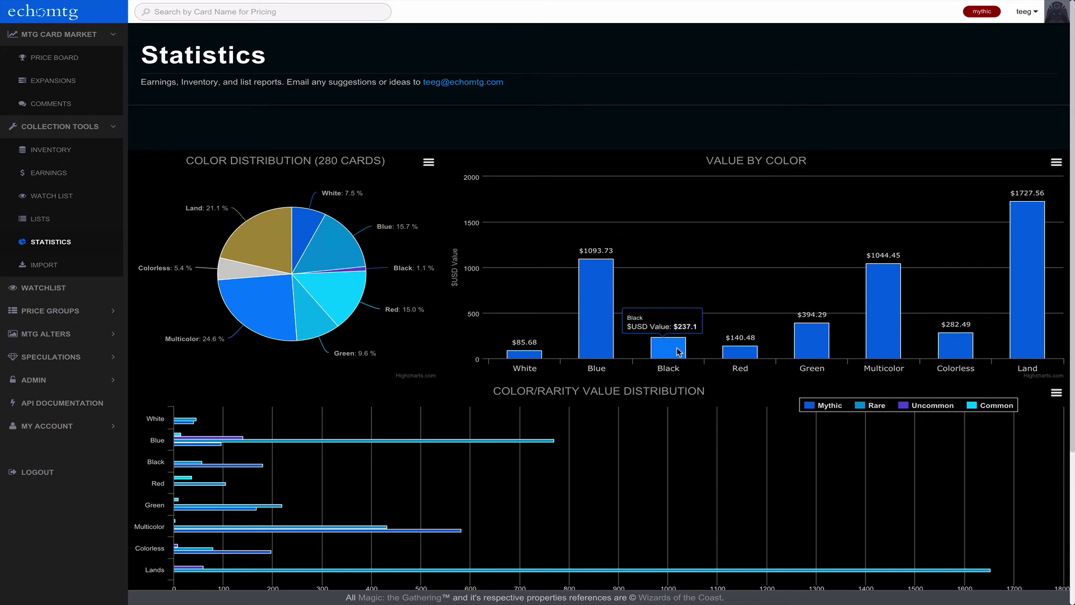
scroll(526, 500, "down", 2)
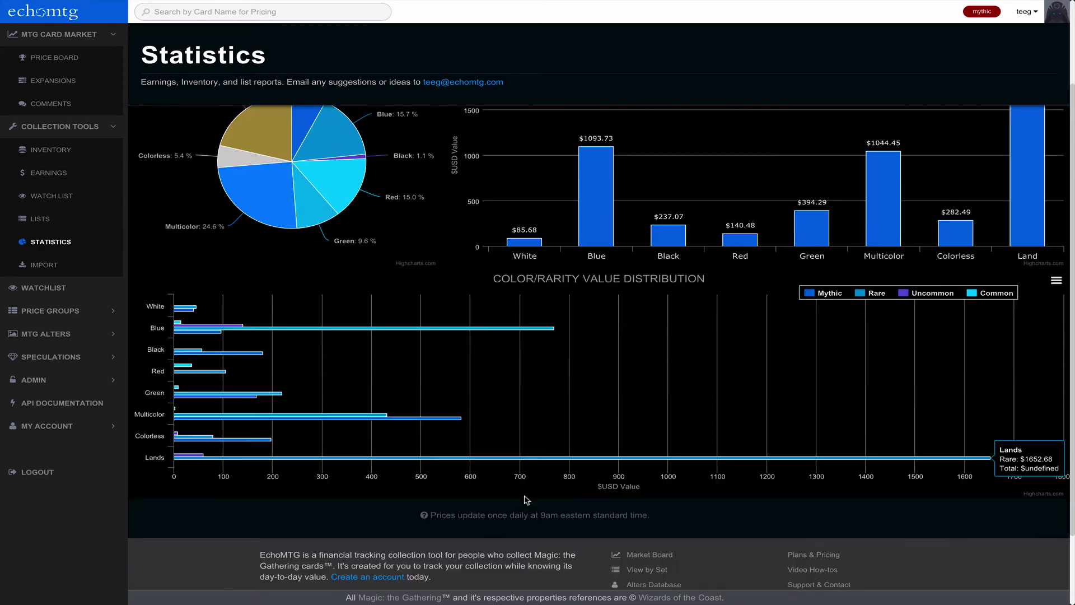
scroll(526, 500, "up", 2)
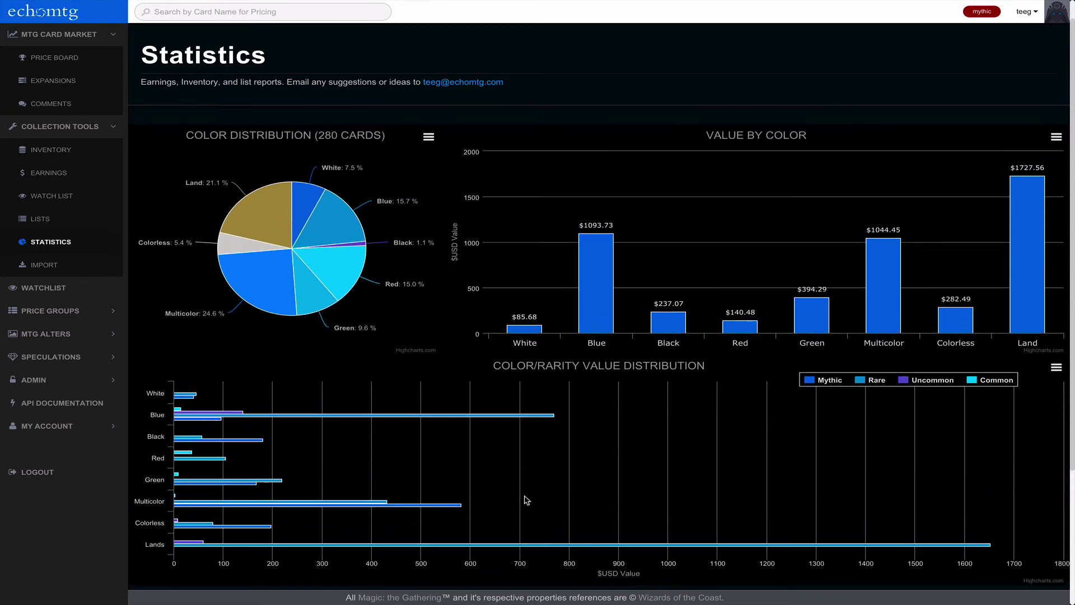
Open the Import CSV Card List page and collapse the Collection Tools section
left_click(39, 265)
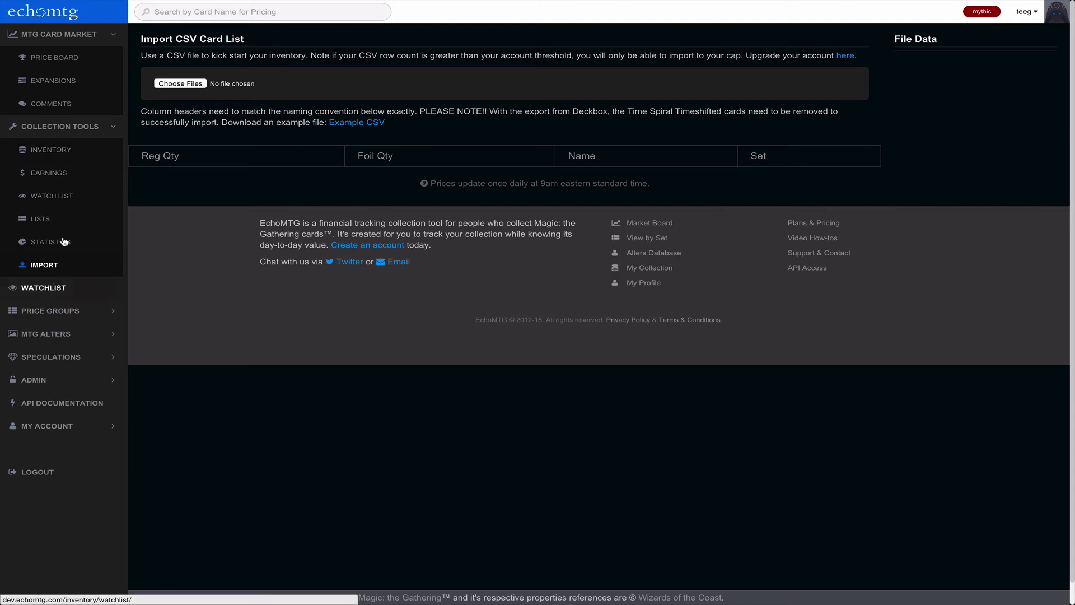
left_click(65, 127)
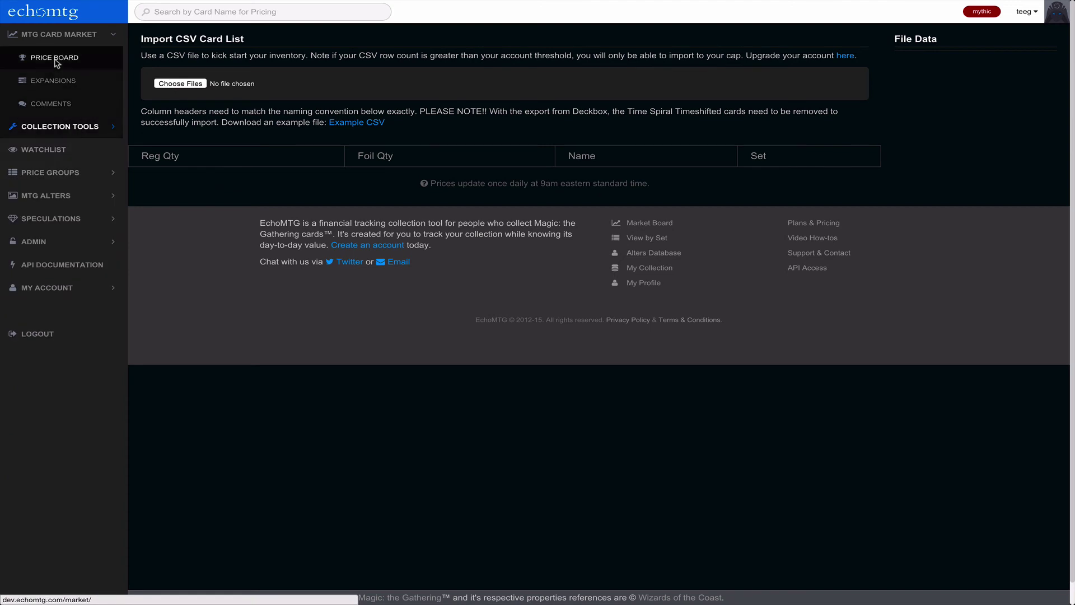
Browse the Price Board's card prices and percentage changes set by set, then load the Expansions listing
left_click(55, 60)
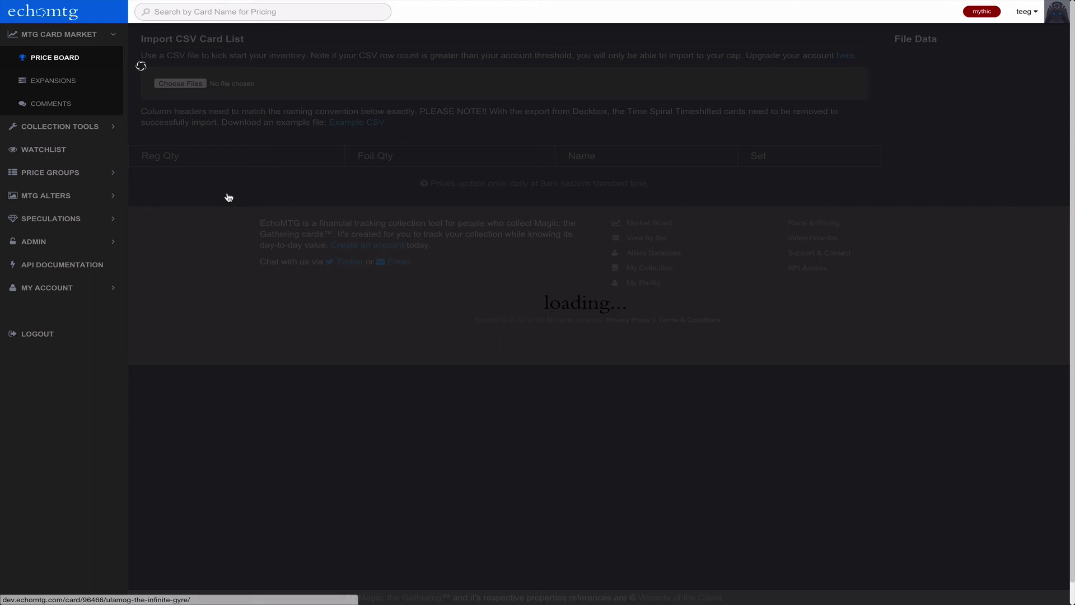
scroll(343, 264, "down", 10)
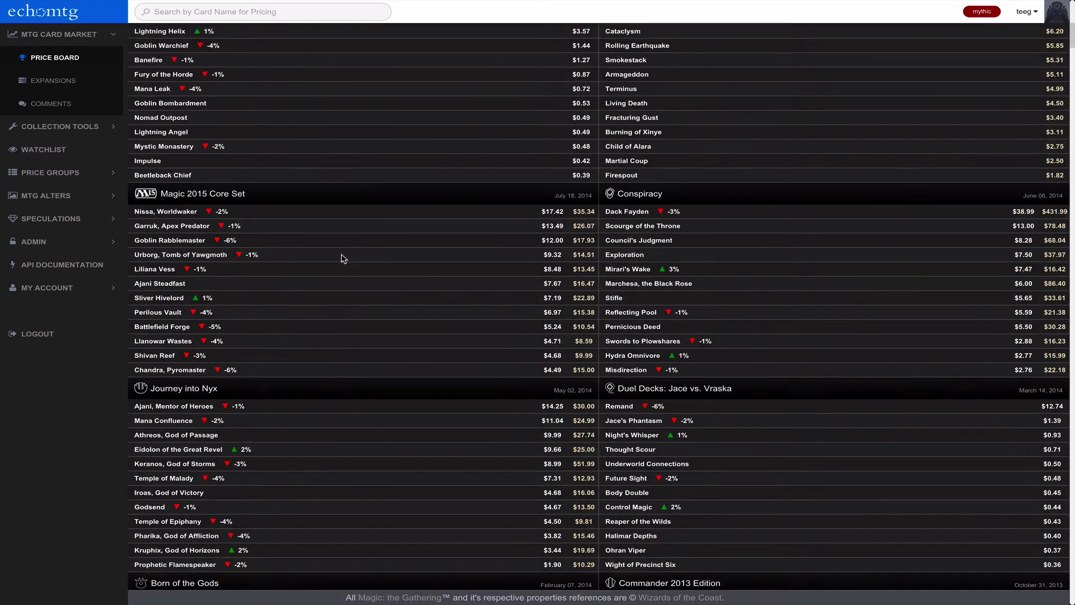
scroll(343, 259, "down", 20)
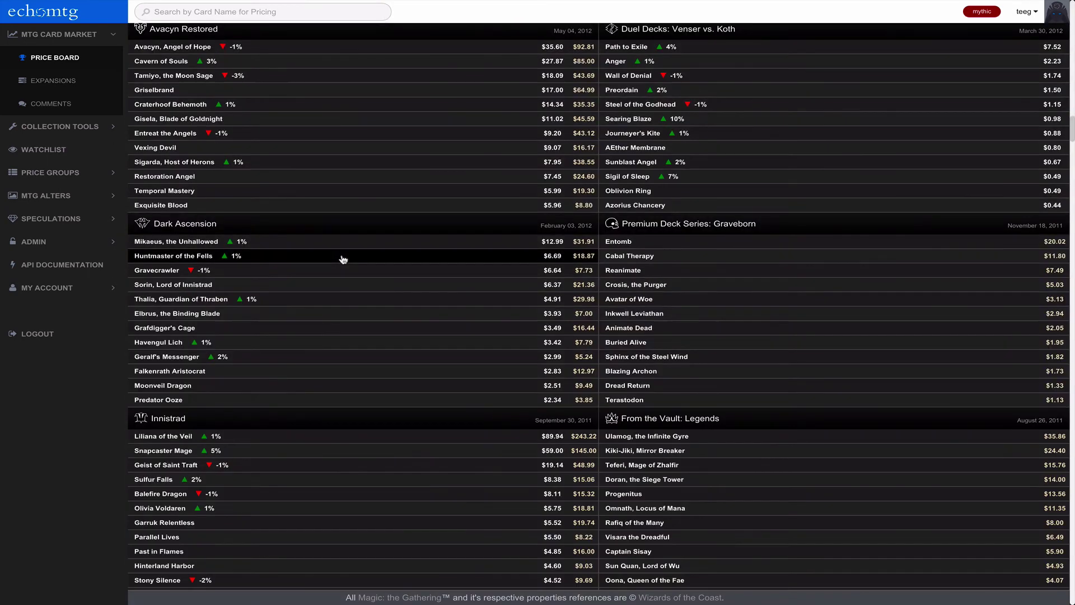
scroll(343, 258, "down", 3)
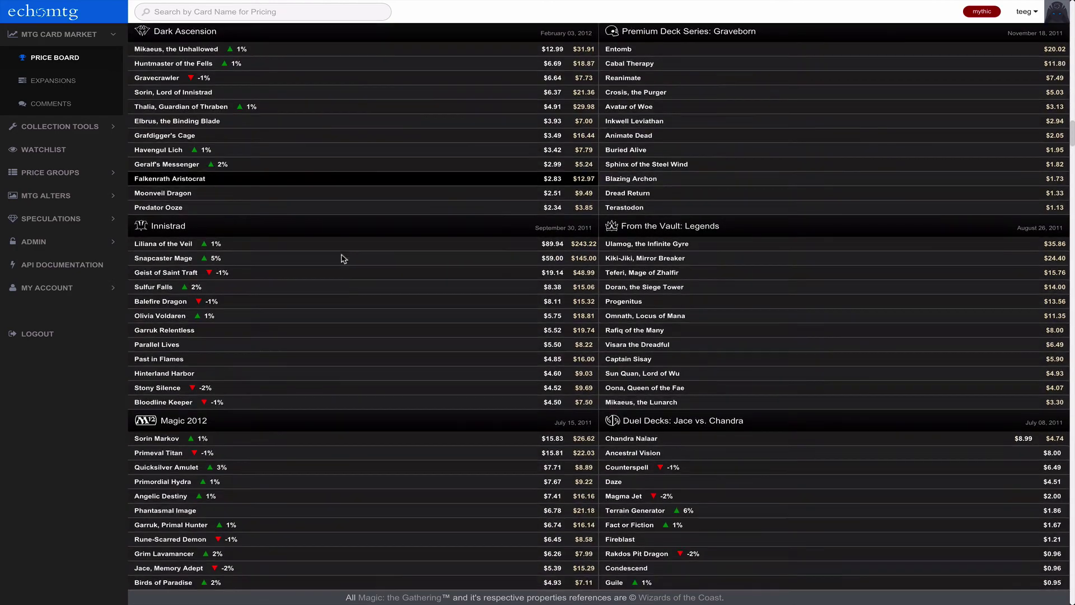
scroll(343, 259, "down", 5)
scroll(344, 259, "up", 15)
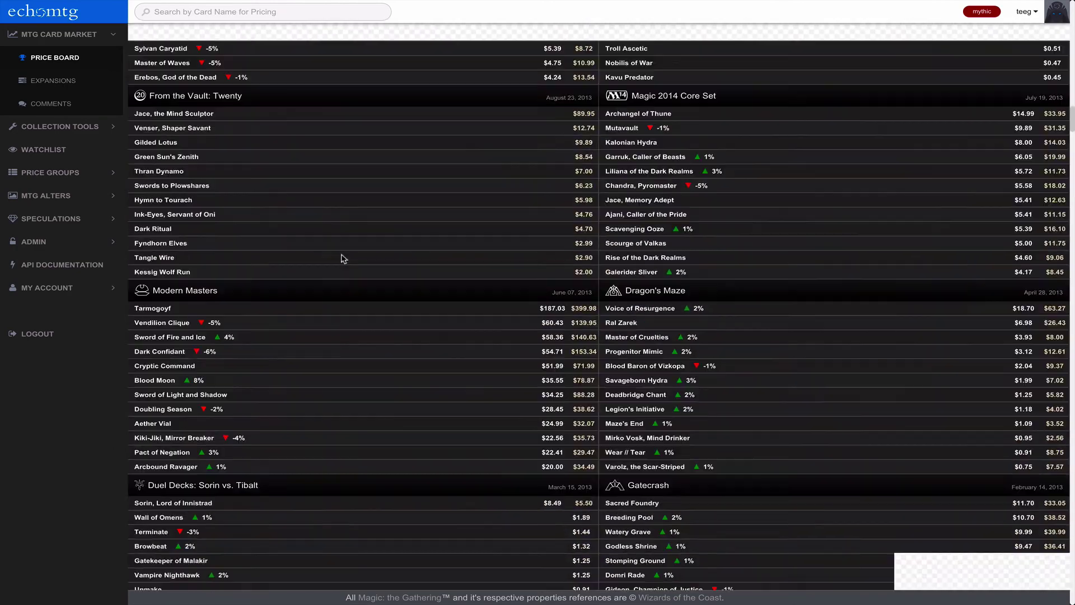
scroll(343, 259, "up", 9)
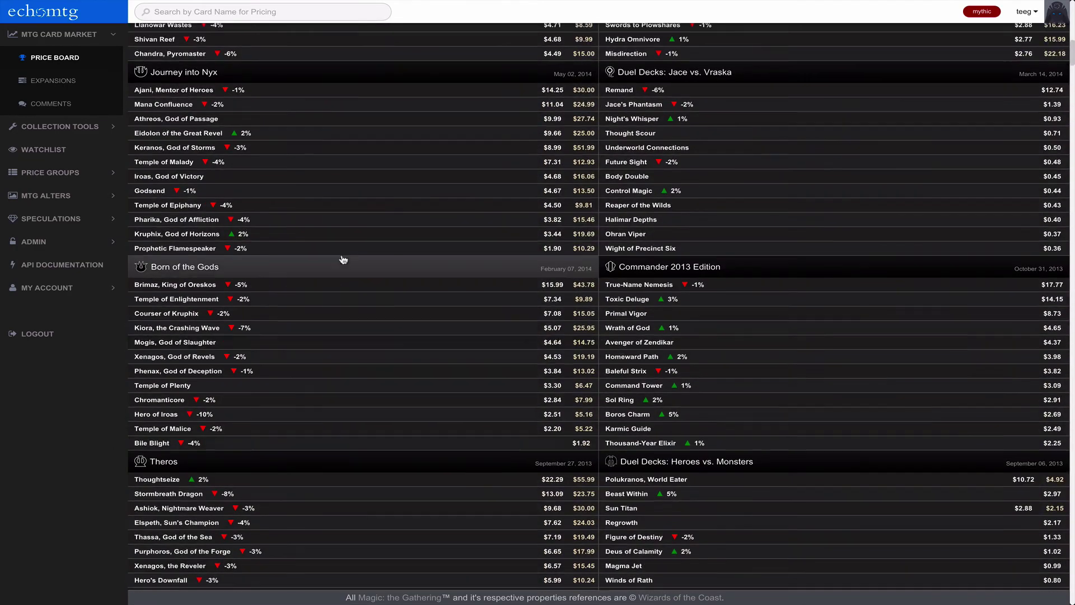
scroll(343, 259, "up", 11)
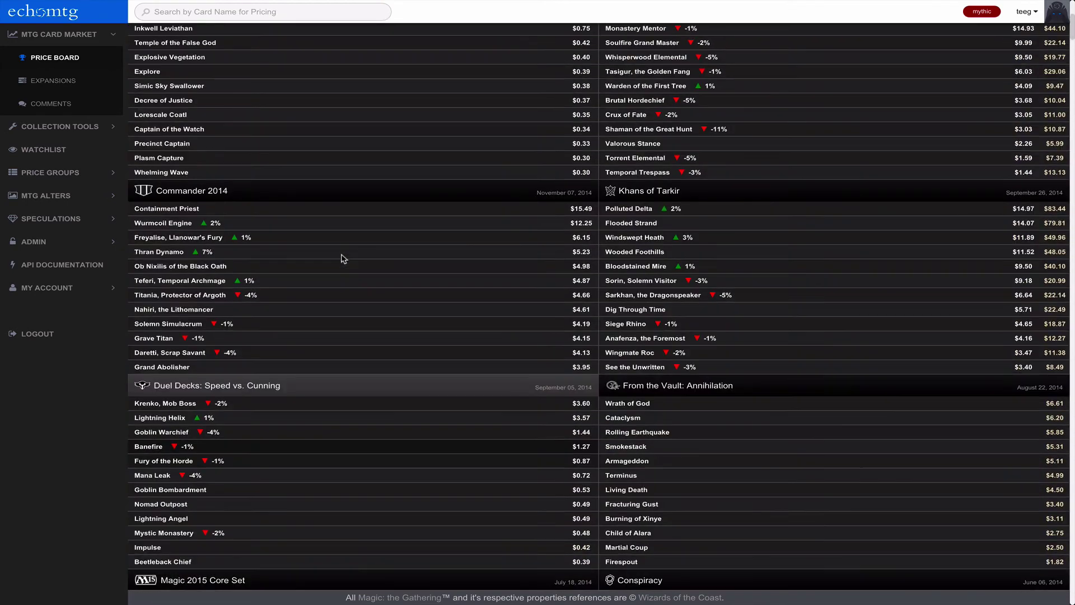
scroll(343, 259, "up", 3)
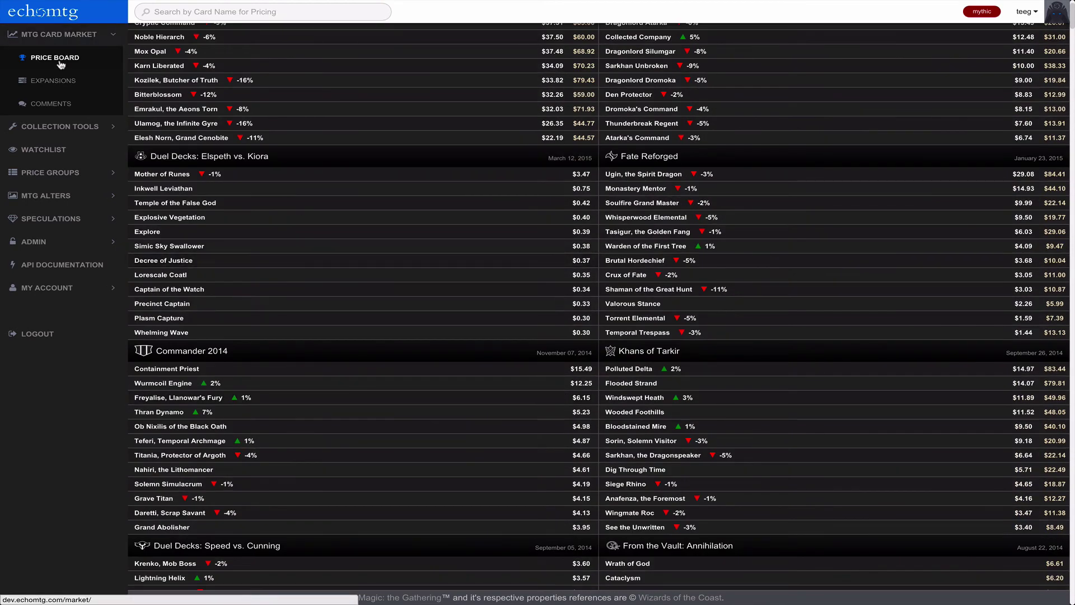
left_click(56, 87)
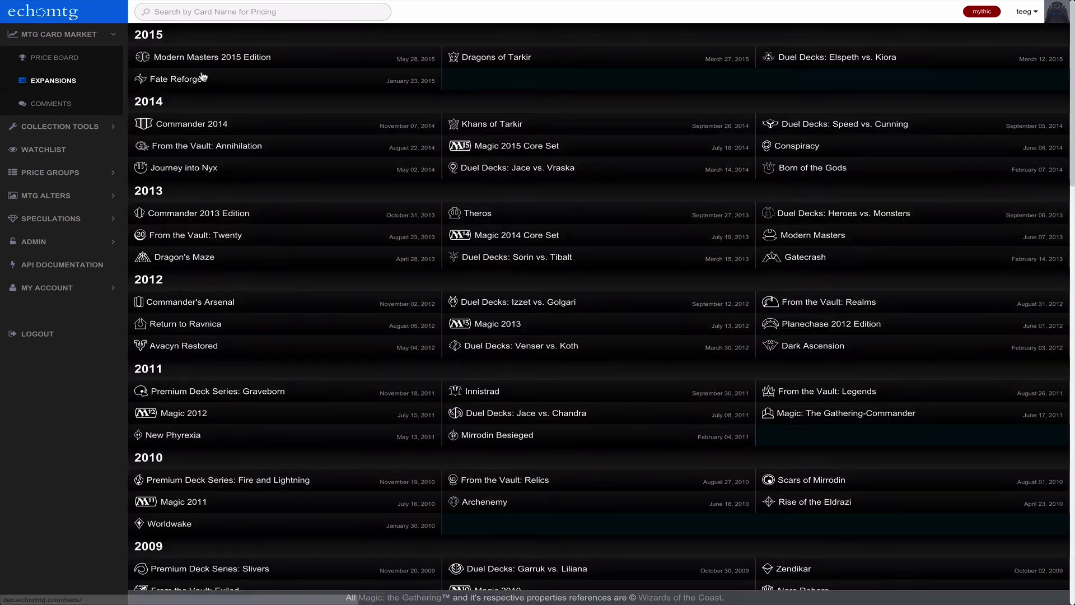
Open the Modern Masters 2015 Edition set page showing card prices, rarity averages and top gainers and losers
left_click(199, 58)
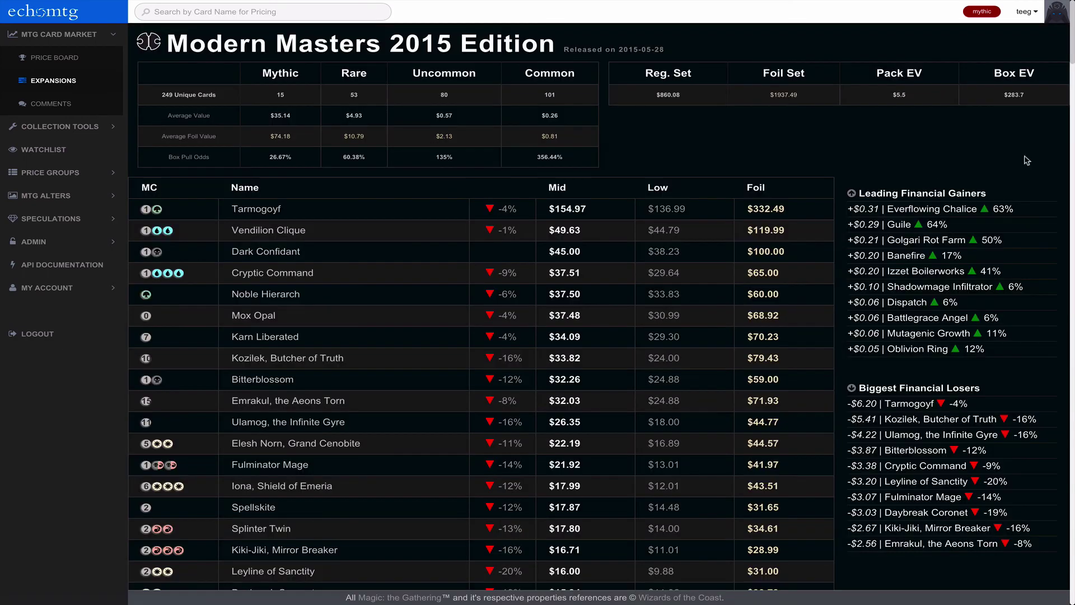
left_click_drag(862, 212, 860, 192)
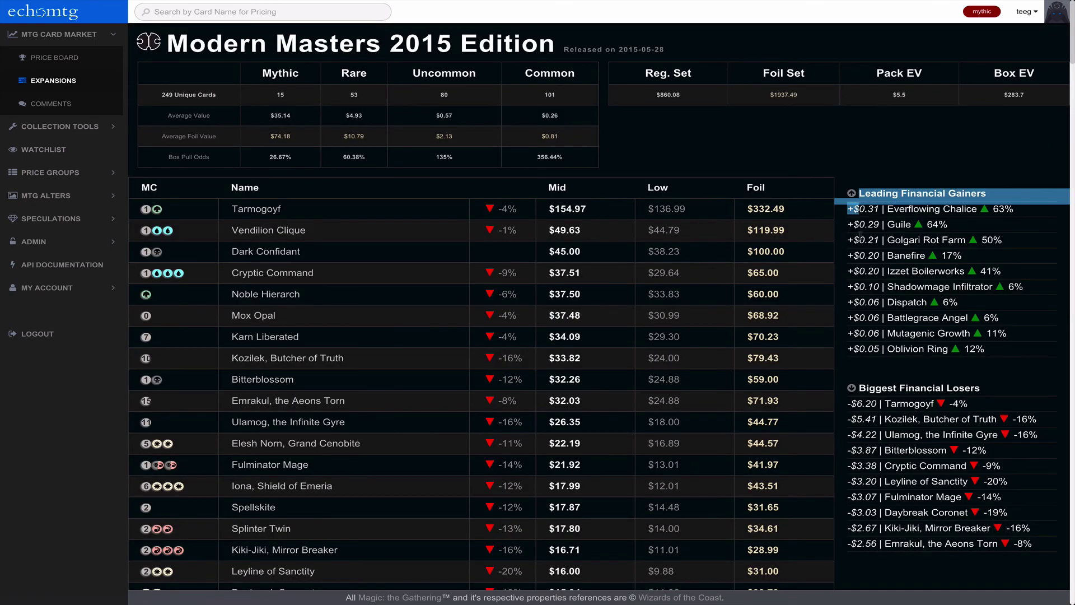